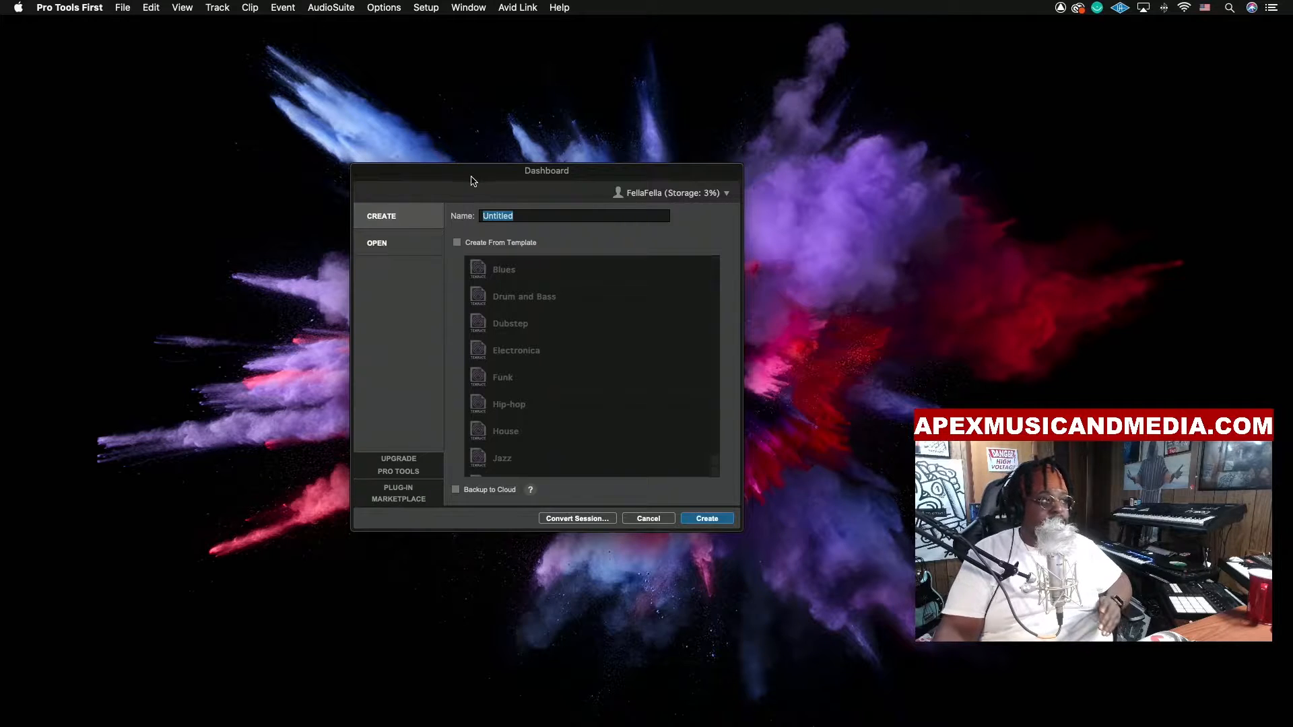
Look through the genre templates available for a new session, leaving Create From Template off
{"action": "left_click", "coordinate": [457, 243]}
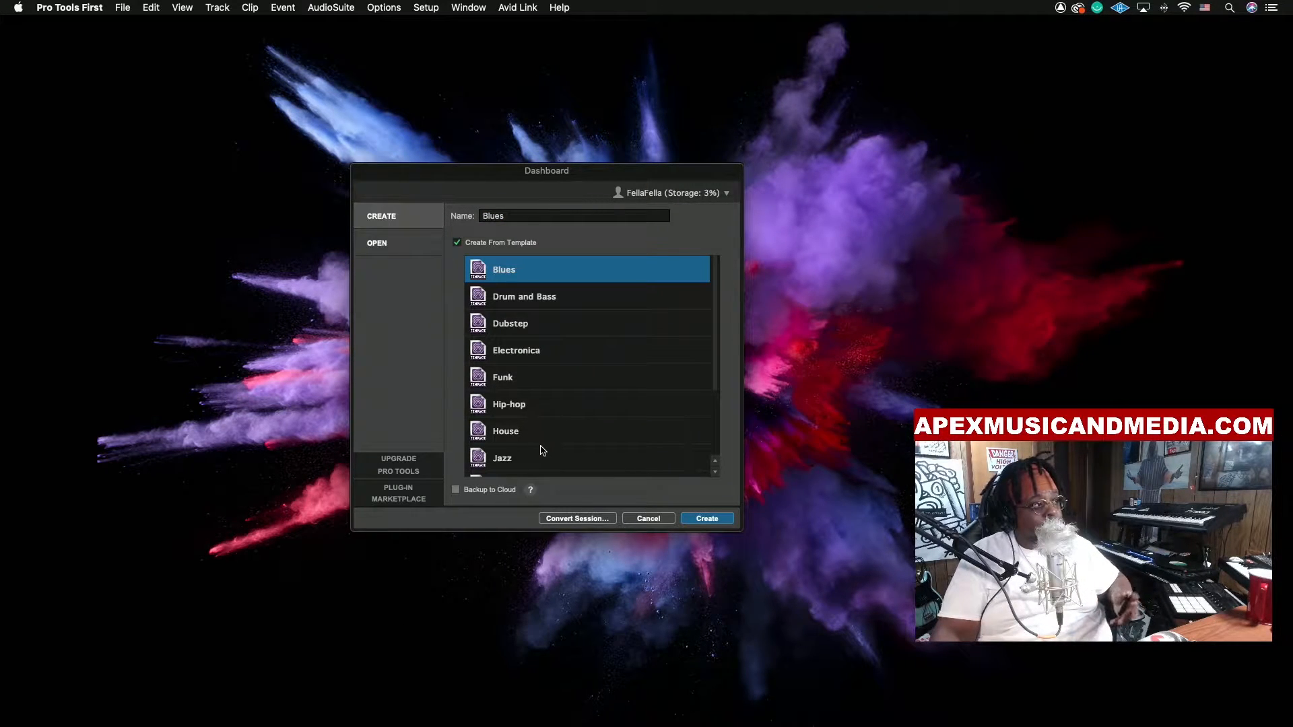
{"action": "scroll", "coordinate": [541, 450], "scroll_direction": "down", "scroll_amount": 1}
{"action": "scroll", "coordinate": [541, 450], "scroll_direction": "down", "scroll_amount": 4}
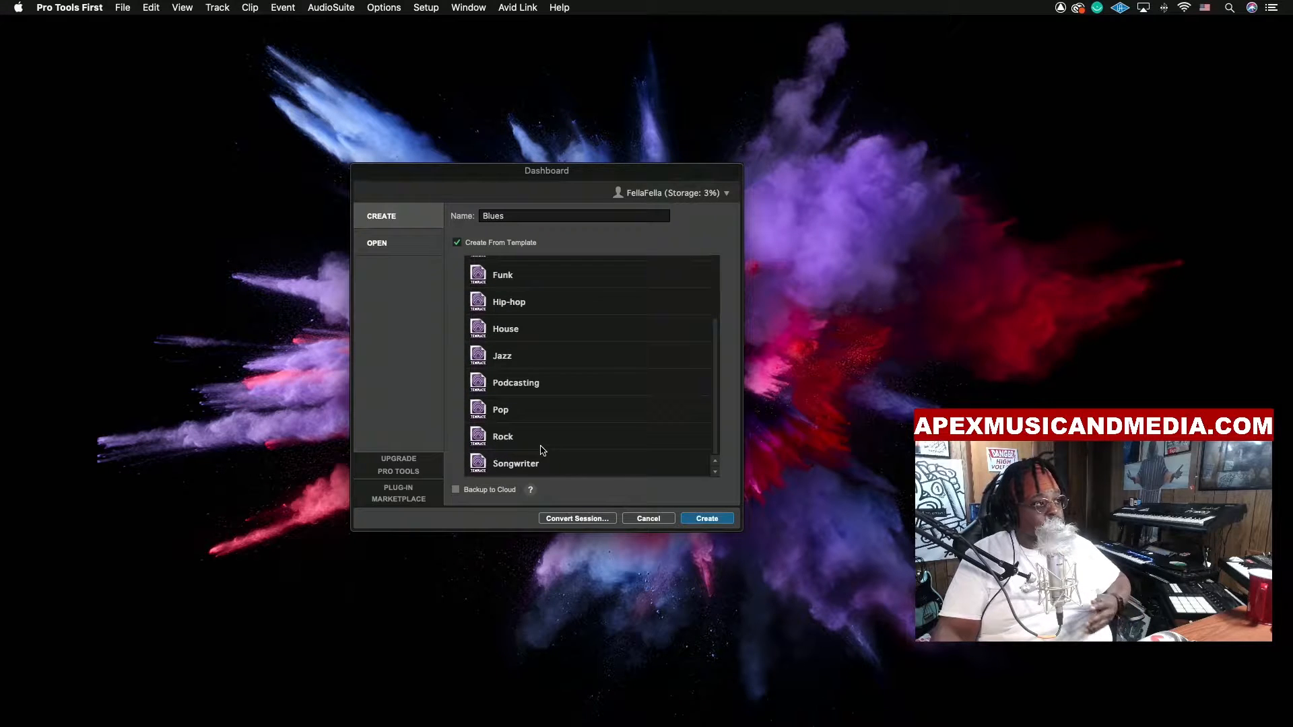
{"action": "scroll", "coordinate": [522, 384], "scroll_direction": "up", "scroll_amount": 4}
{"action": "scroll", "coordinate": [493, 301], "scroll_direction": "down", "scroll_amount": 4}
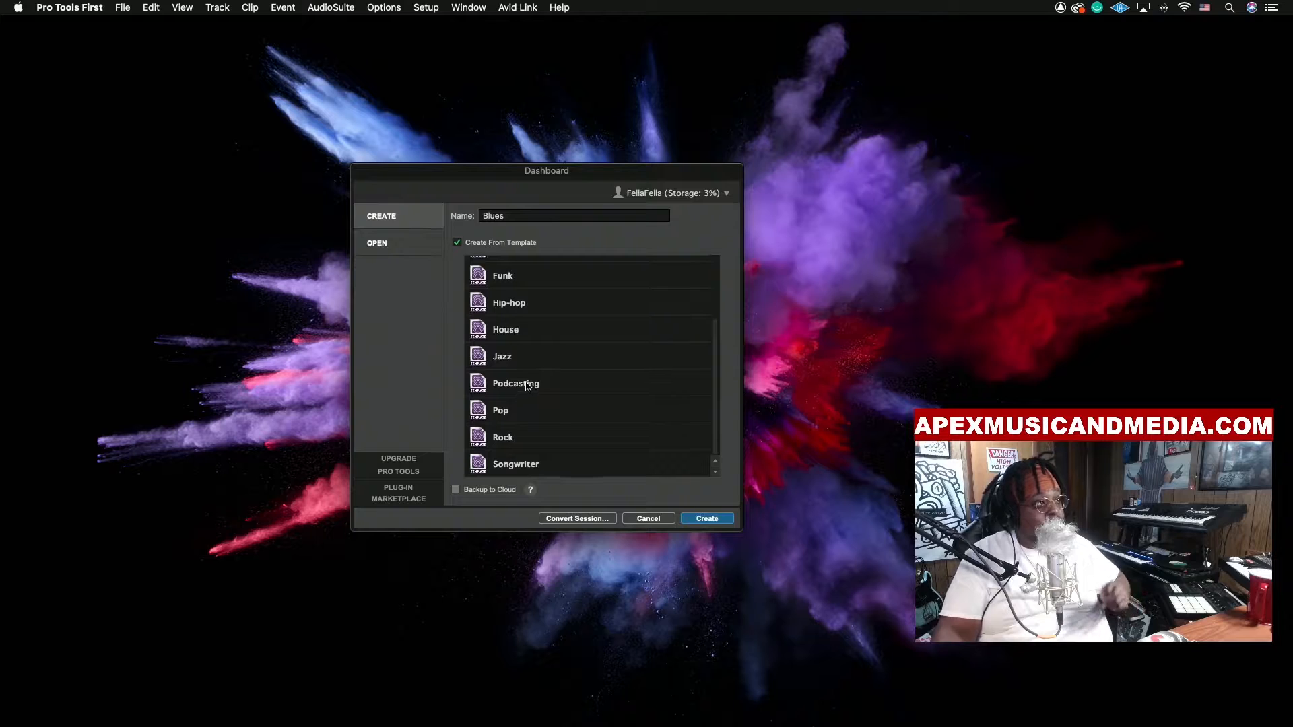
{"action": "scroll", "coordinate": [529, 385], "scroll_direction": "up", "scroll_amount": 4}
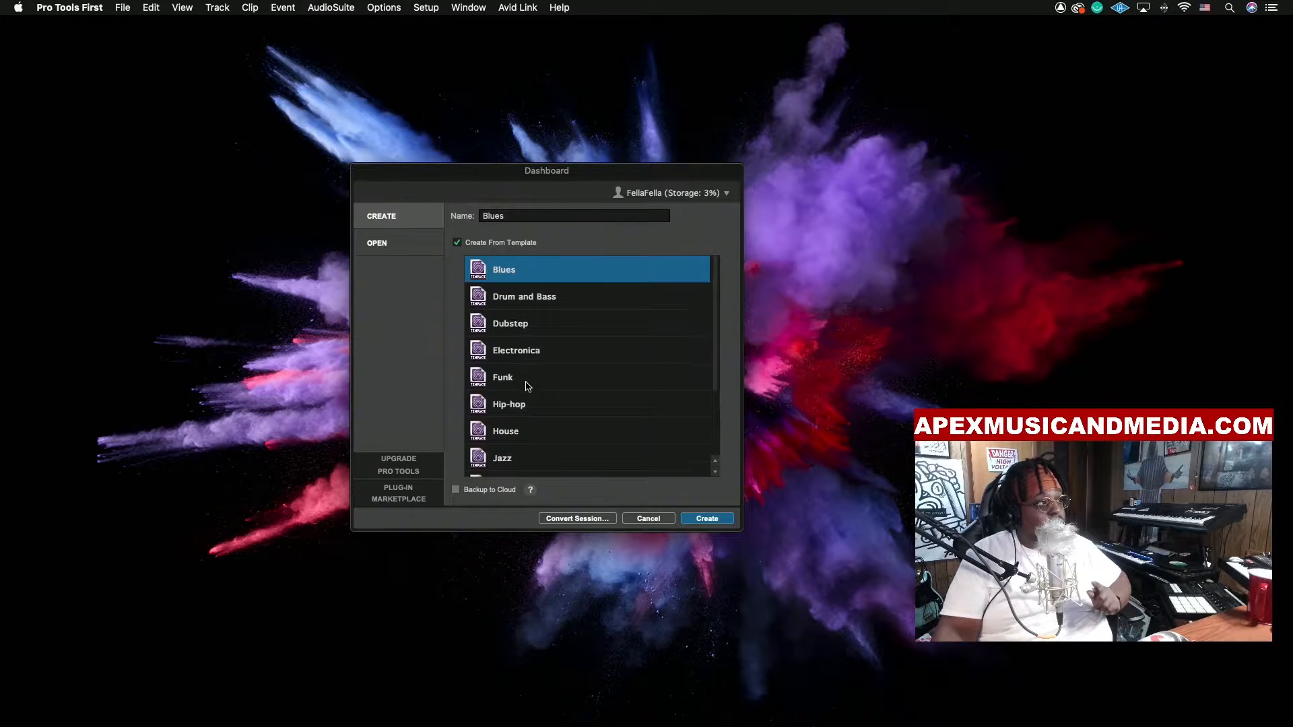
{"action": "left_click", "coordinate": [457, 243]}
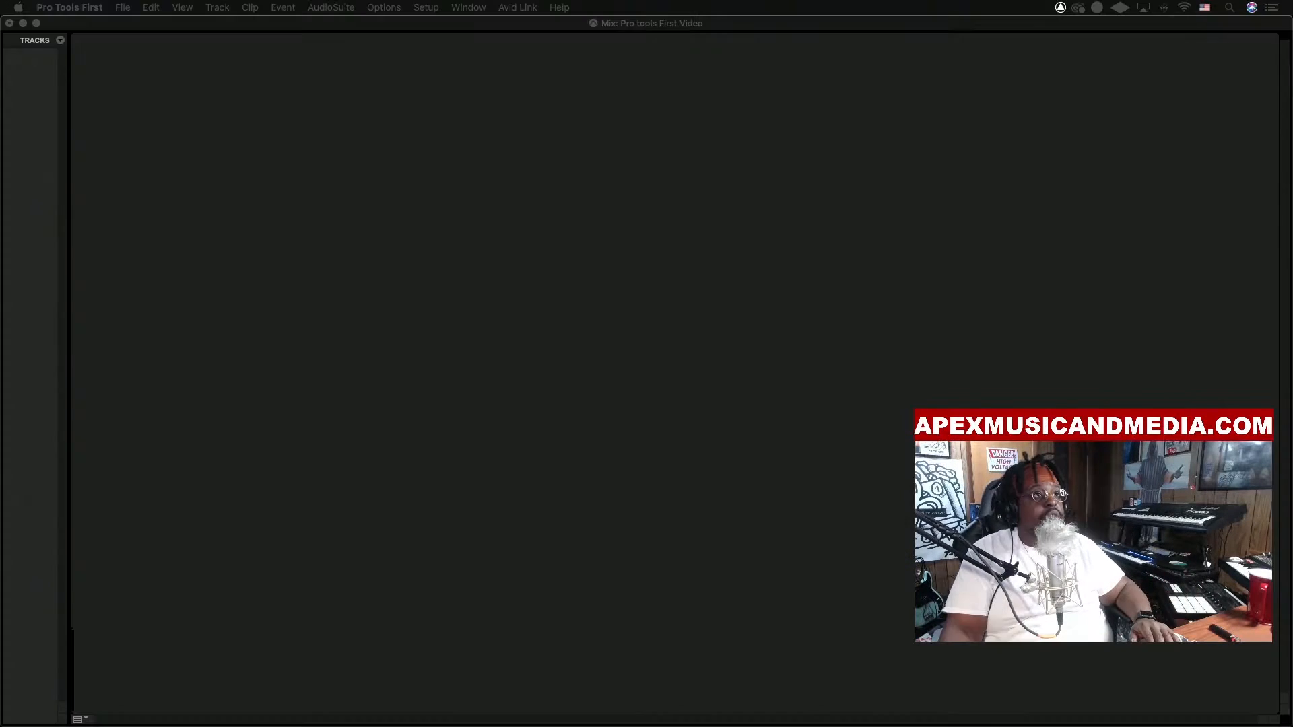
Move the Edit window to the screen's corner and enlarge it to fill the screen
{"action": "left_click_drag", "start_coordinate": [658, 78], "coordinate": [161, 5]}
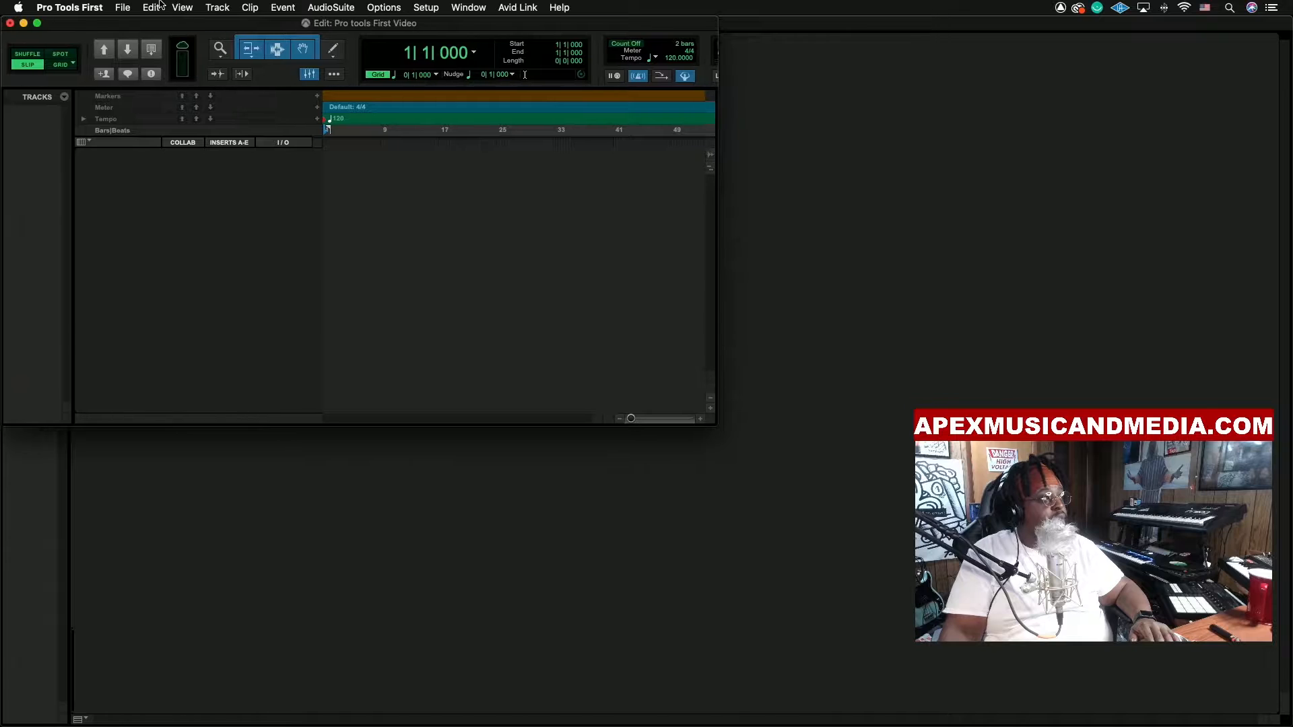
{"action": "double_click", "coordinate": [714, 421]}
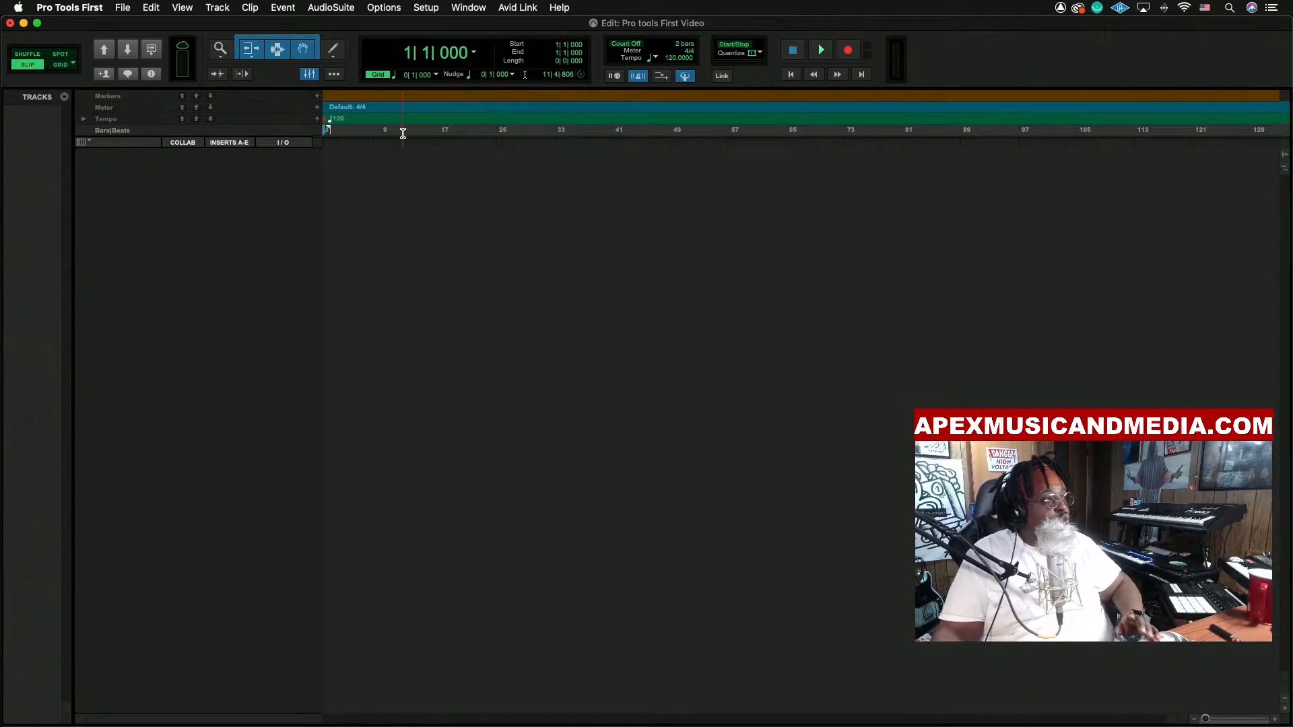
Check the Playback Engine settings and the available engine choices, leaving them as they are
{"action": "left_click", "coordinate": [413, 9]}
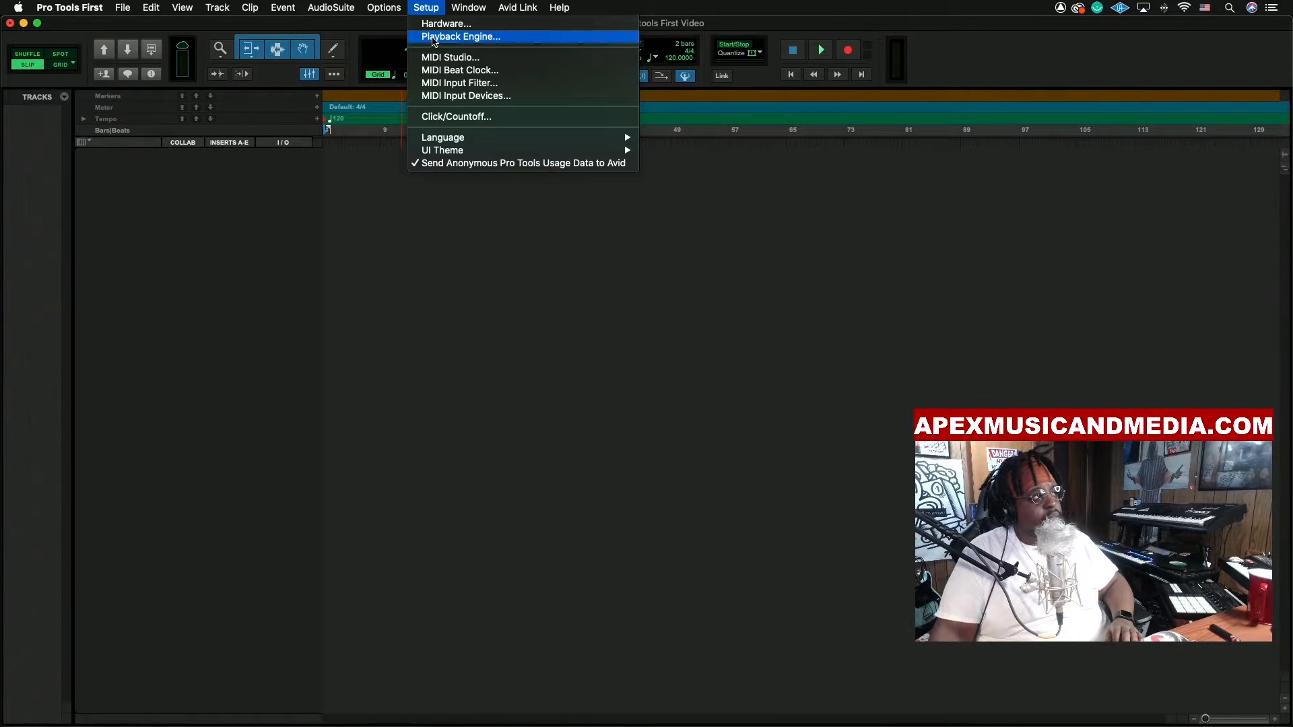
{"action": "left_click", "coordinate": [435, 37]}
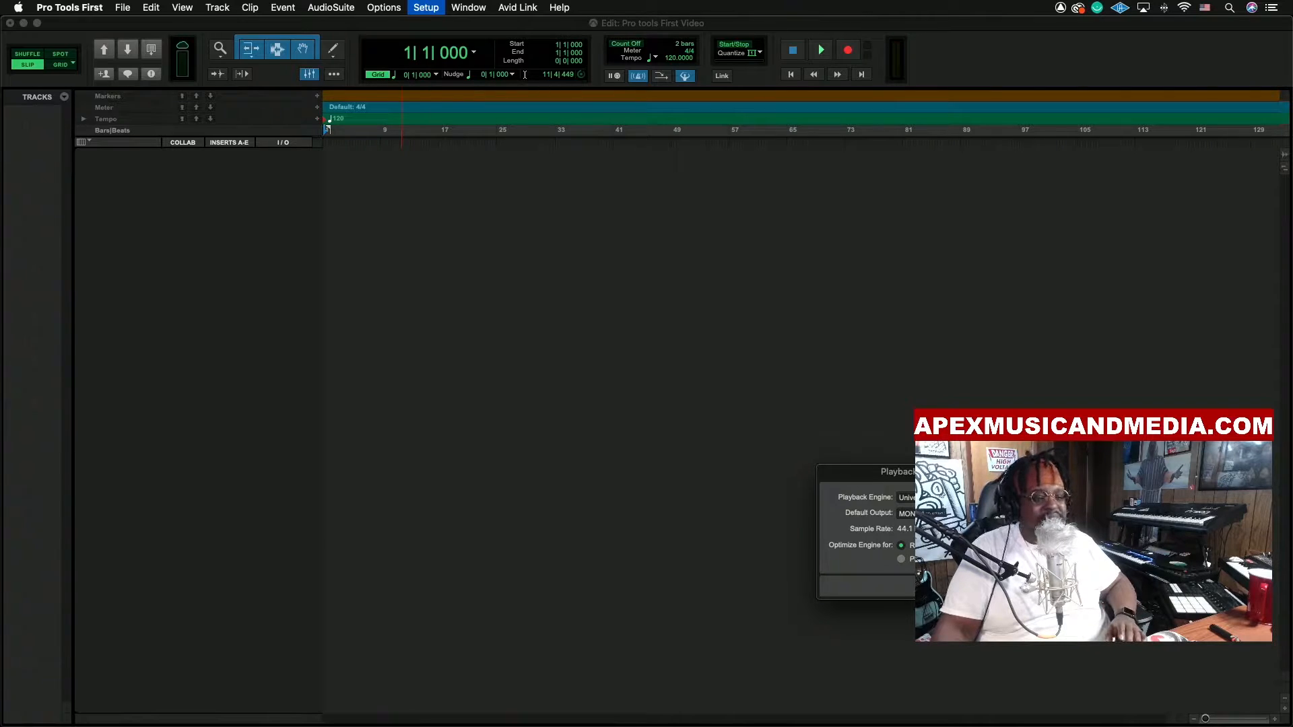
{"action": "left_click", "coordinate": [946, 498]}
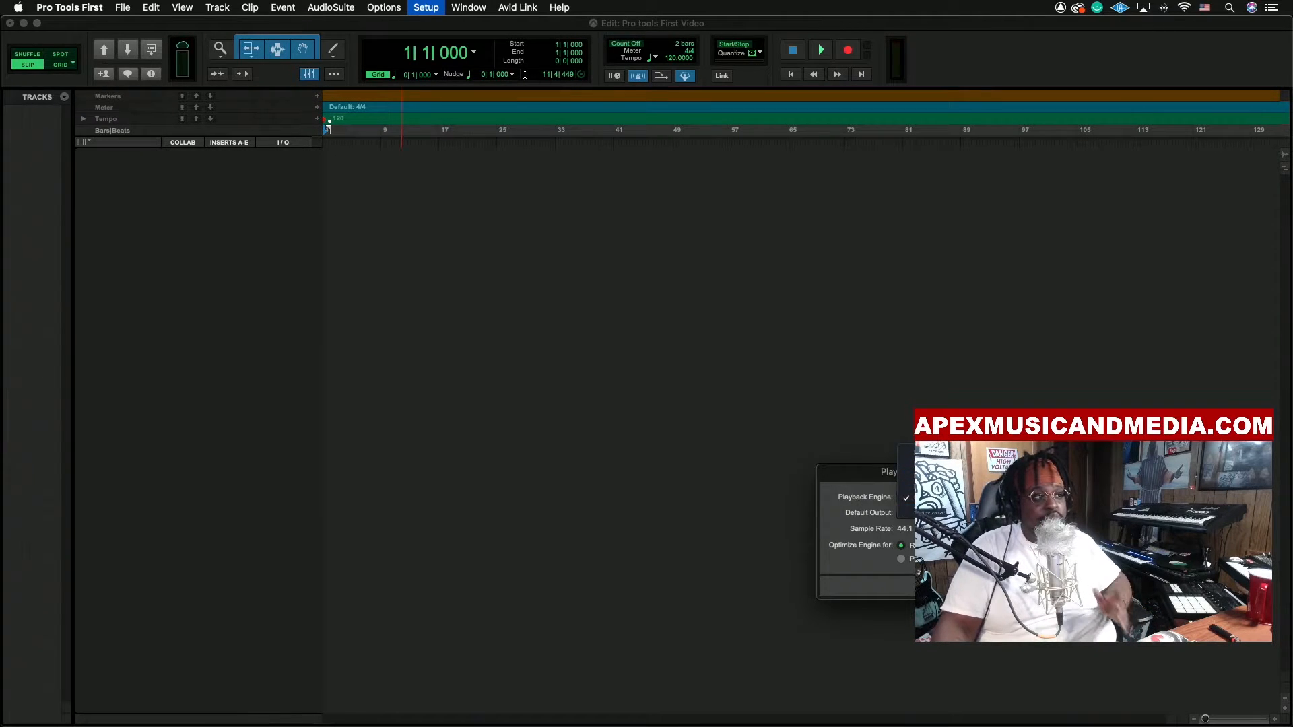
{"action": "key", "text": "Escape"}
{"action": "left_click", "coordinate": [987, 586]}
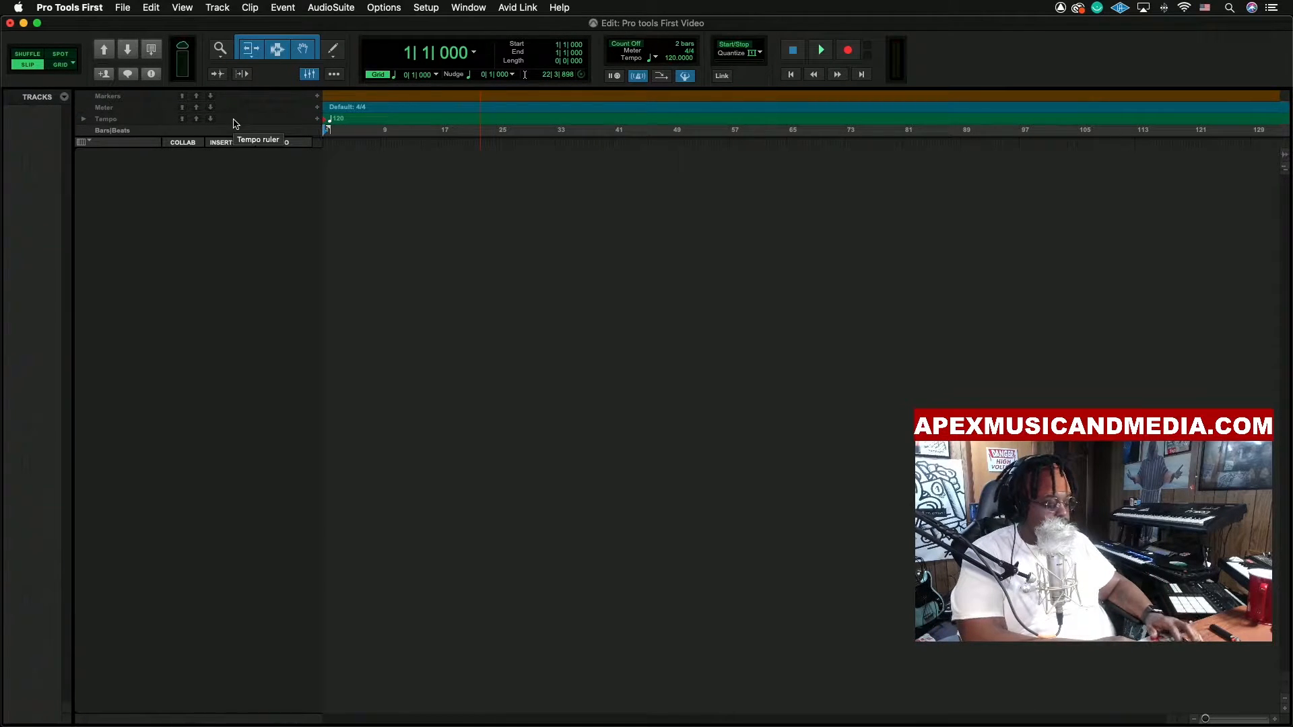
Open the New Tracks dialog and examine its options for adding and removing rows, track type, and channel format
{"action": "key", "text": "super+shift+n"}
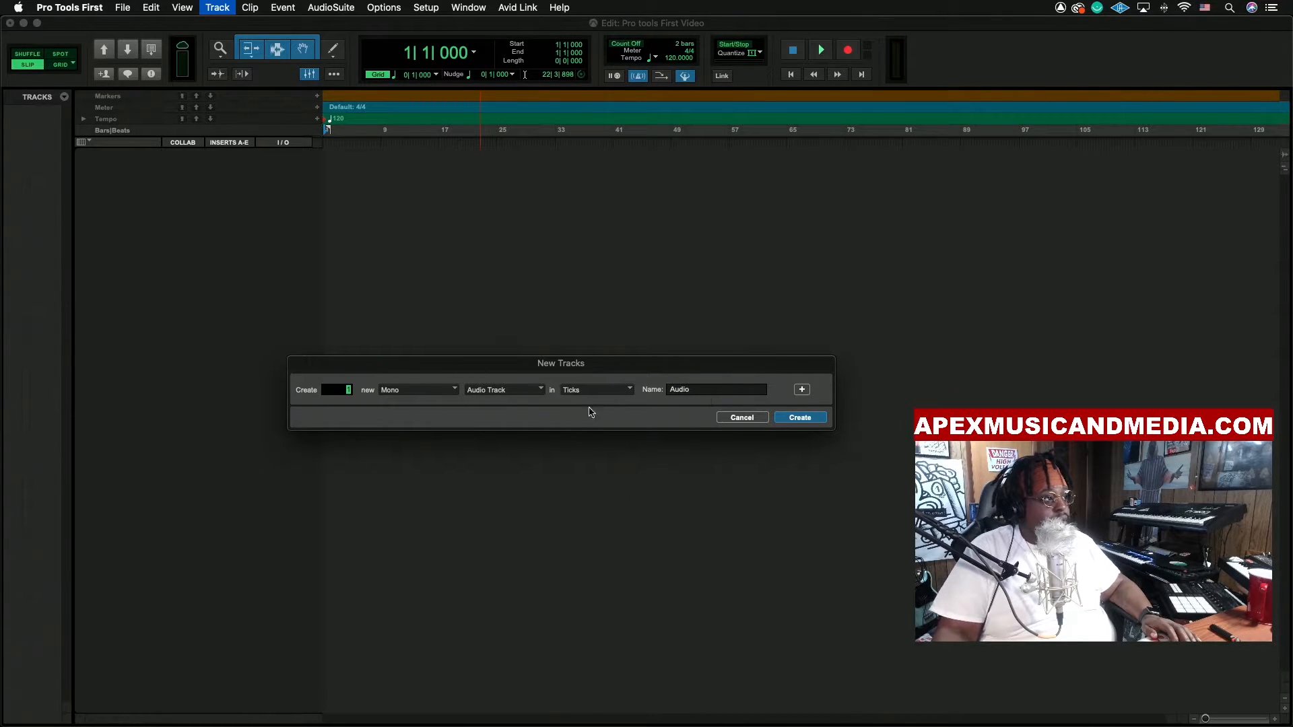
{"action": "left_click", "coordinate": [801, 389]}
{"action": "left_click", "coordinate": [802, 390]}
{"action": "left_click", "coordinate": [803, 390]}
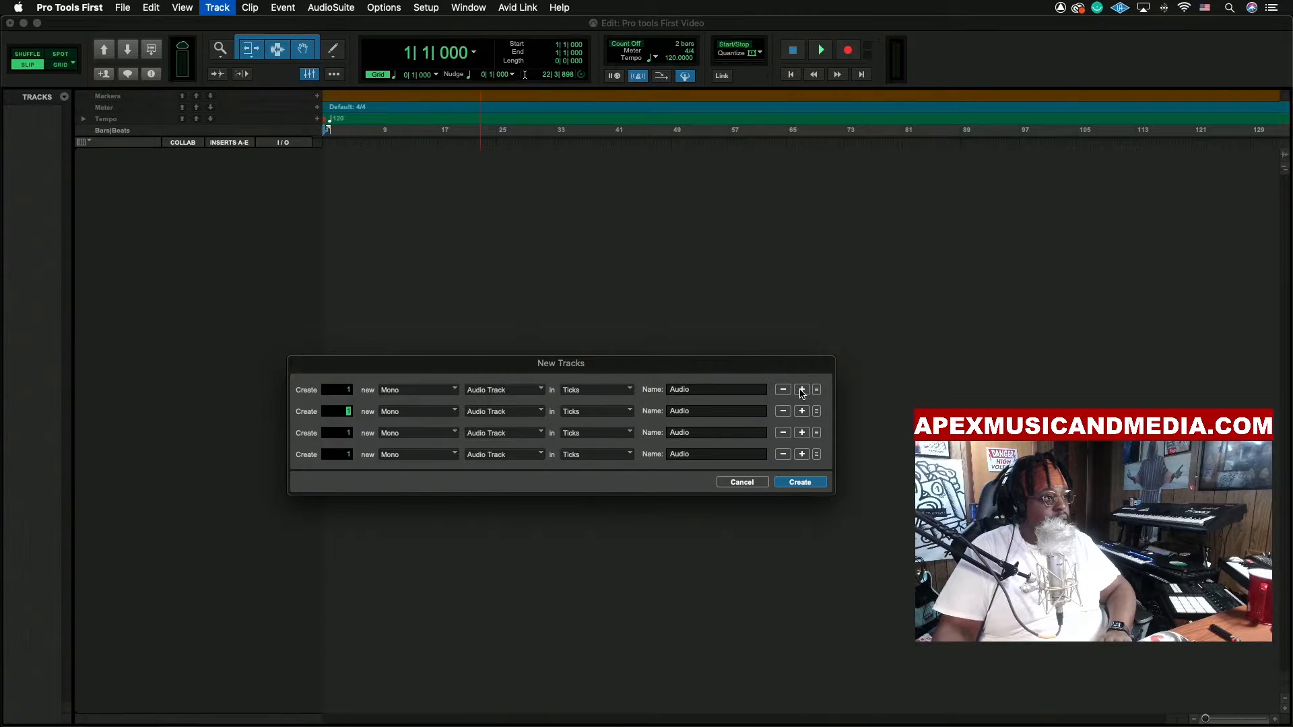
{"action": "left_click", "coordinate": [783, 390]}
{"action": "left_click", "coordinate": [782, 390]}
{"action": "left_click", "coordinate": [783, 390]}
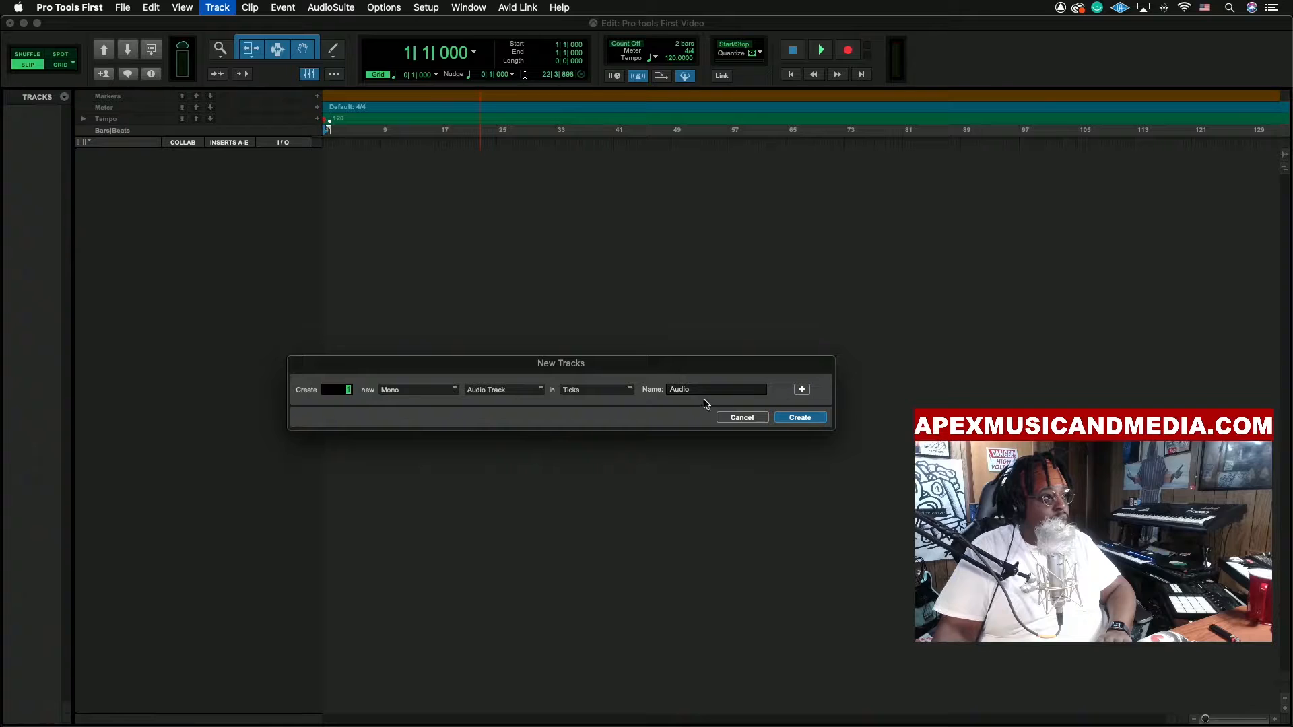
{"action": "left_click", "coordinate": [532, 395]}
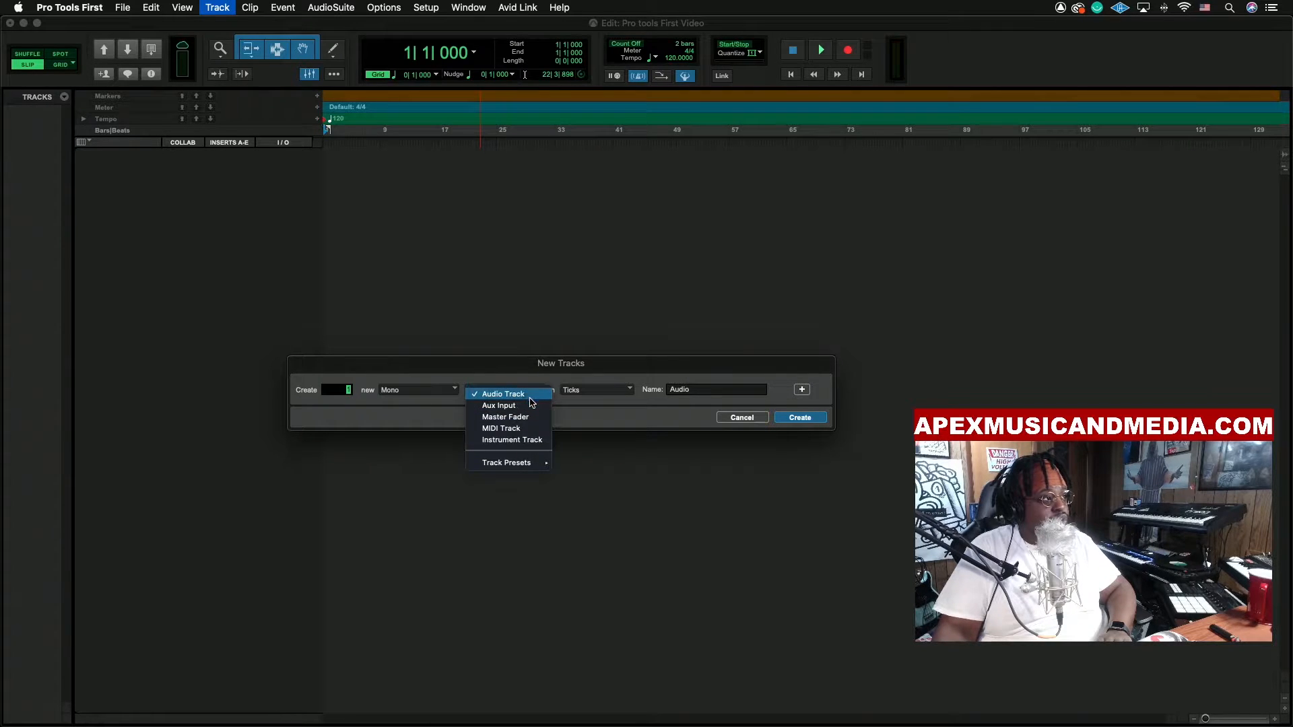
{"action": "left_click", "coordinate": [651, 377]}
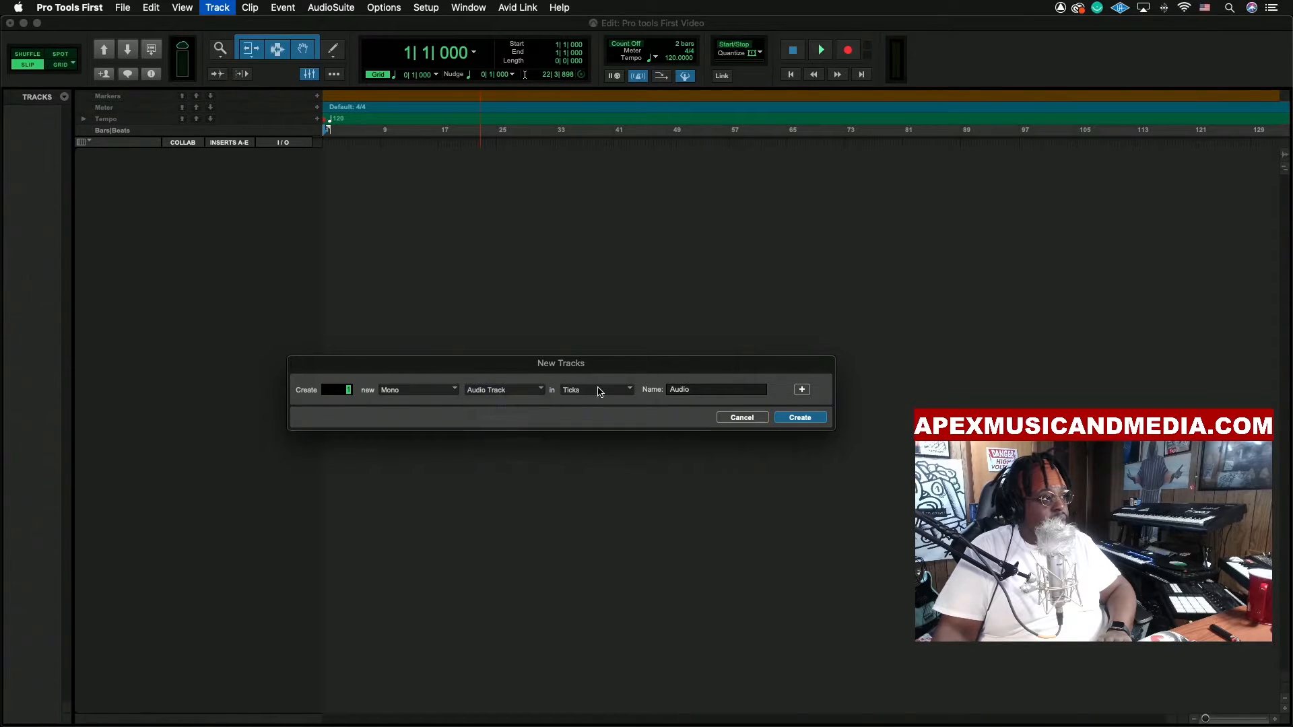
{"action": "left_click", "coordinate": [419, 391]}
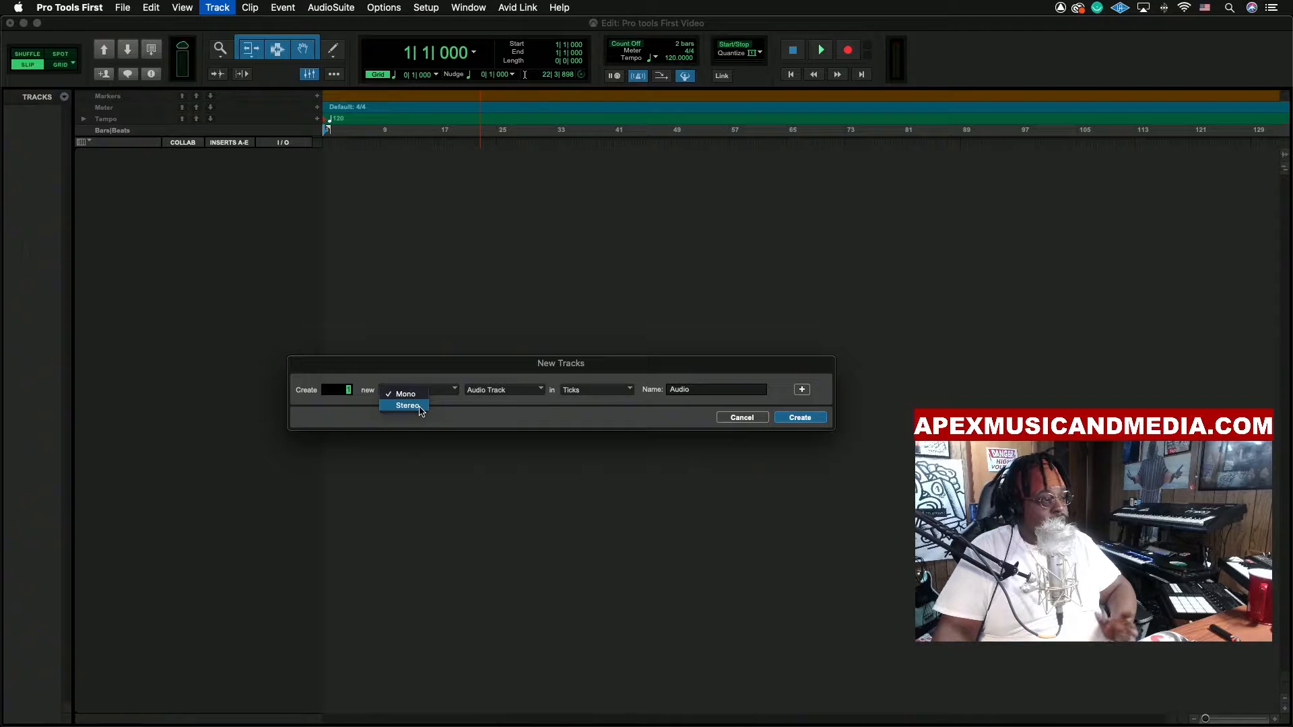
{"action": "left_click", "coordinate": [450, 381]}
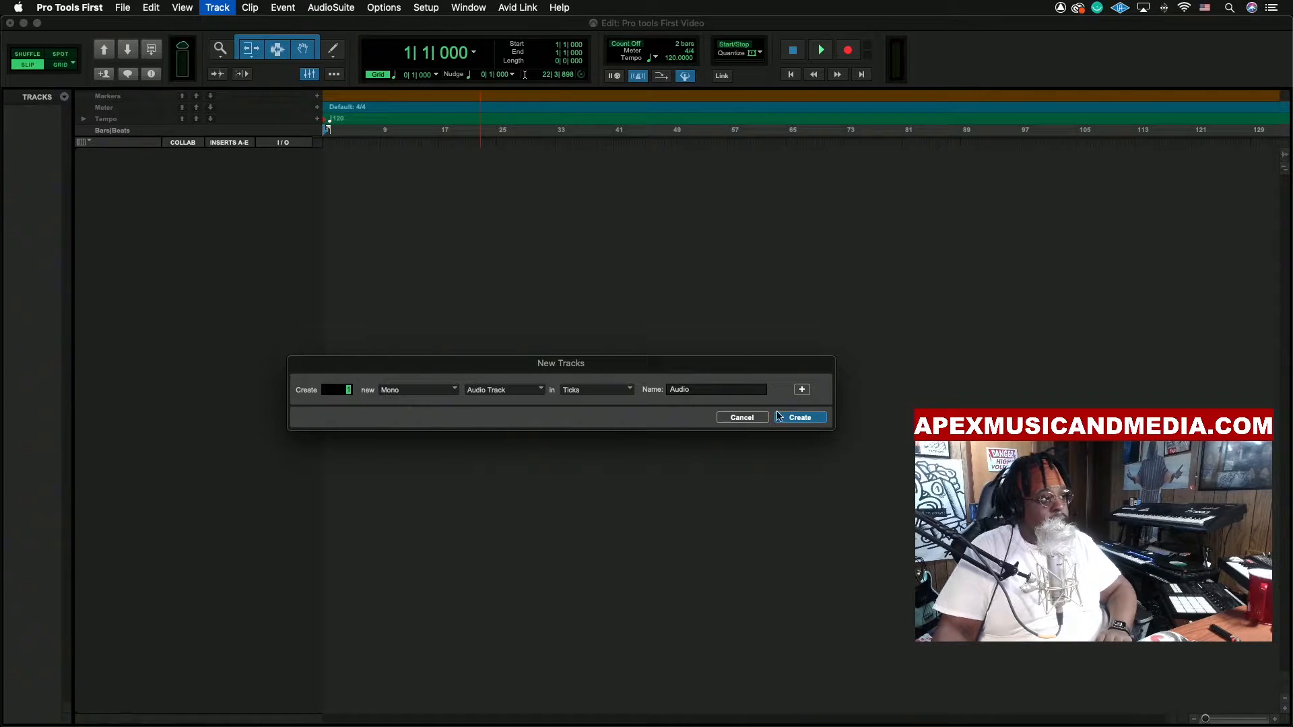
Add two more rows to the new-track request and create three mono audio tracks in ticks
{"action": "left_click", "coordinate": [802, 390]}
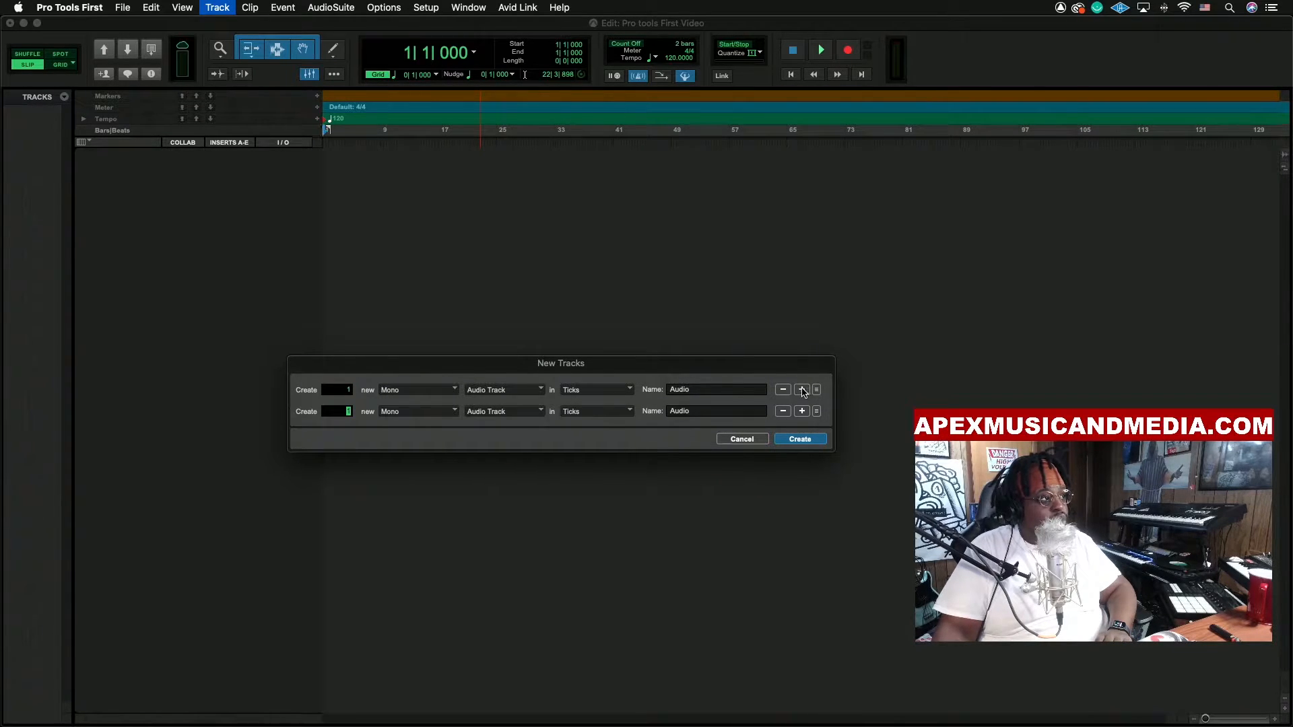
{"action": "left_click", "coordinate": [802, 390]}
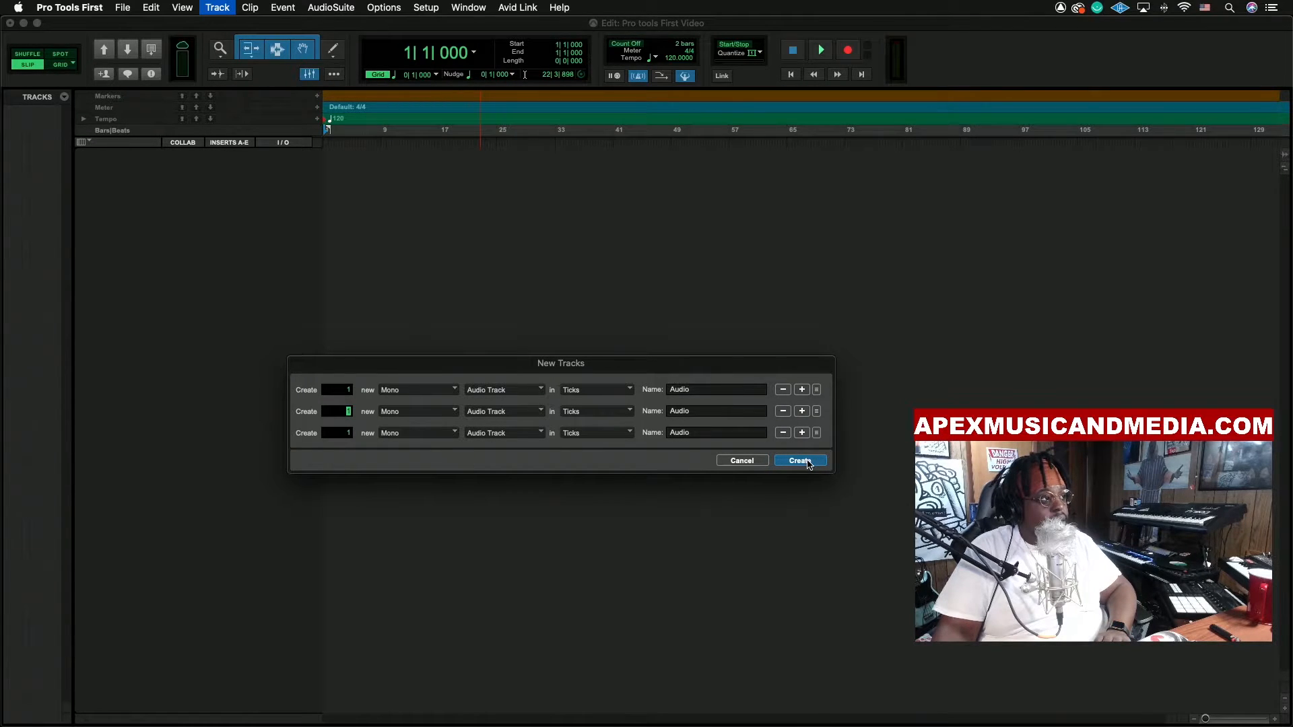
{"action": "left_click", "coordinate": [807, 464]}
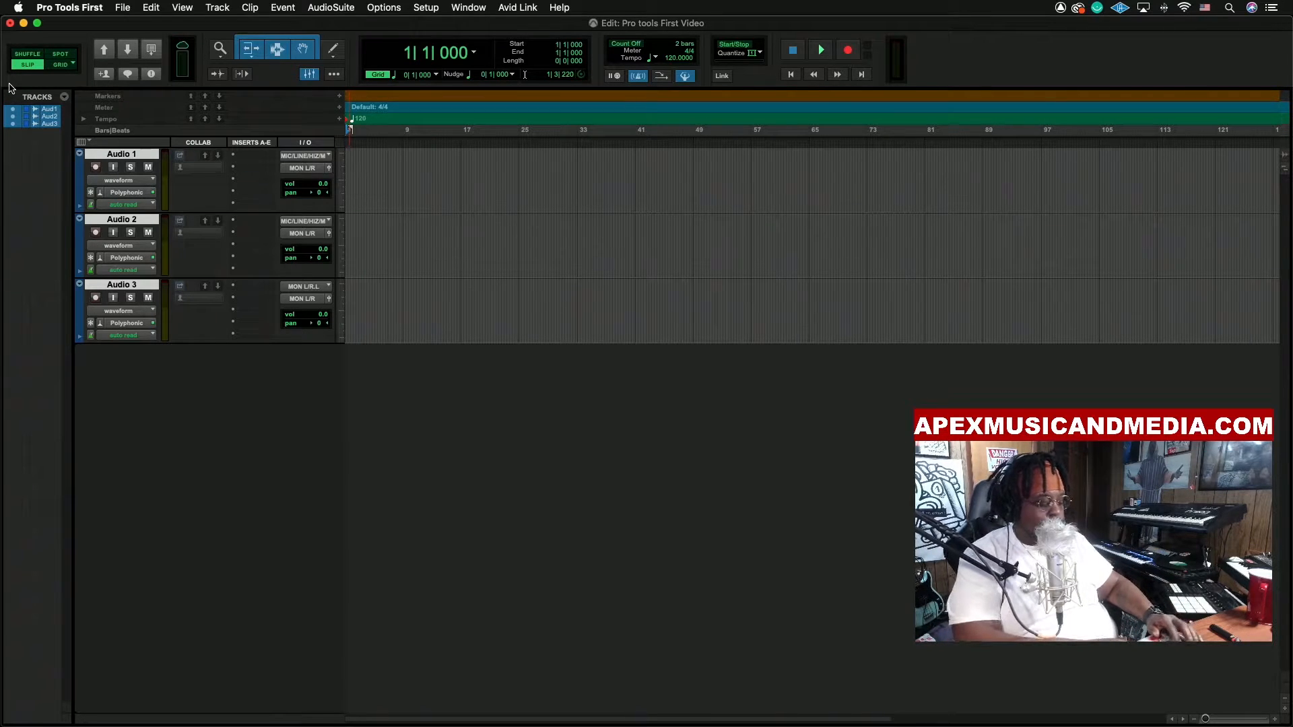
Import the audio file UKNOItZ PHAT 93 bpm.wav from the Desktop onto its own track at the session start
{"action": "key", "text": "super+s"}
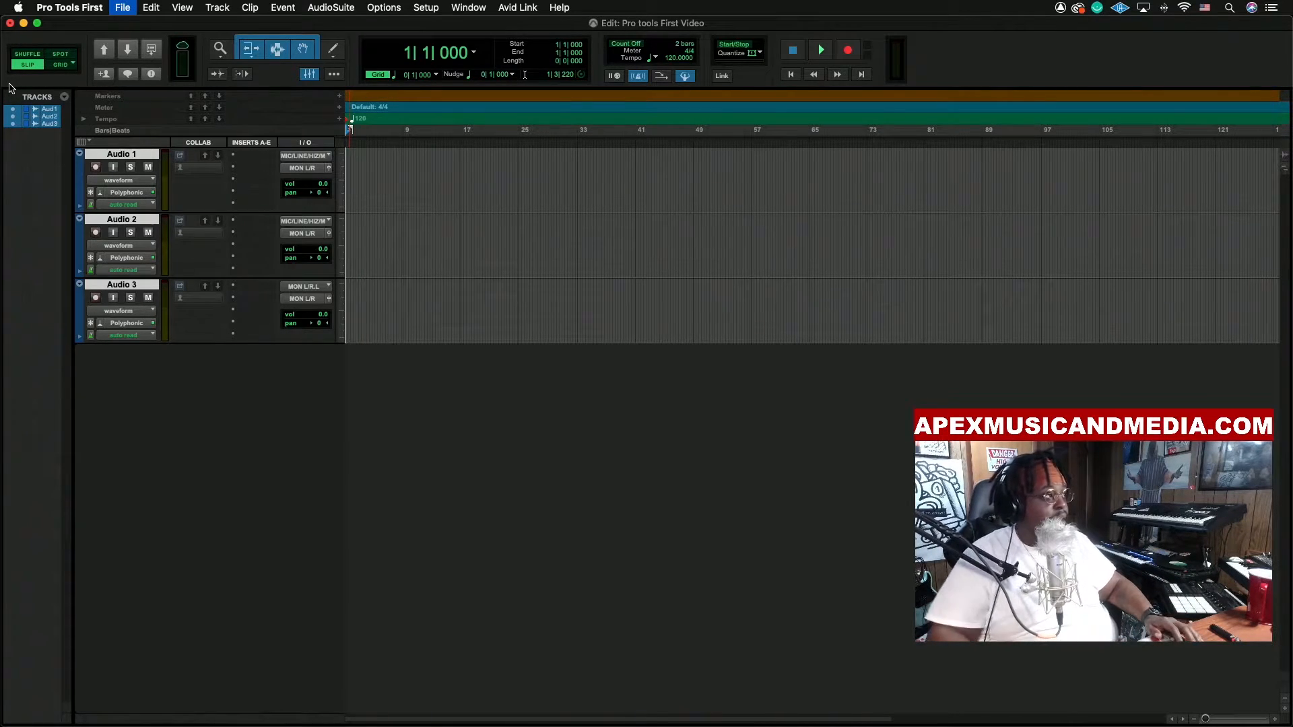
{"action": "left_click", "coordinate": [596, 362]}
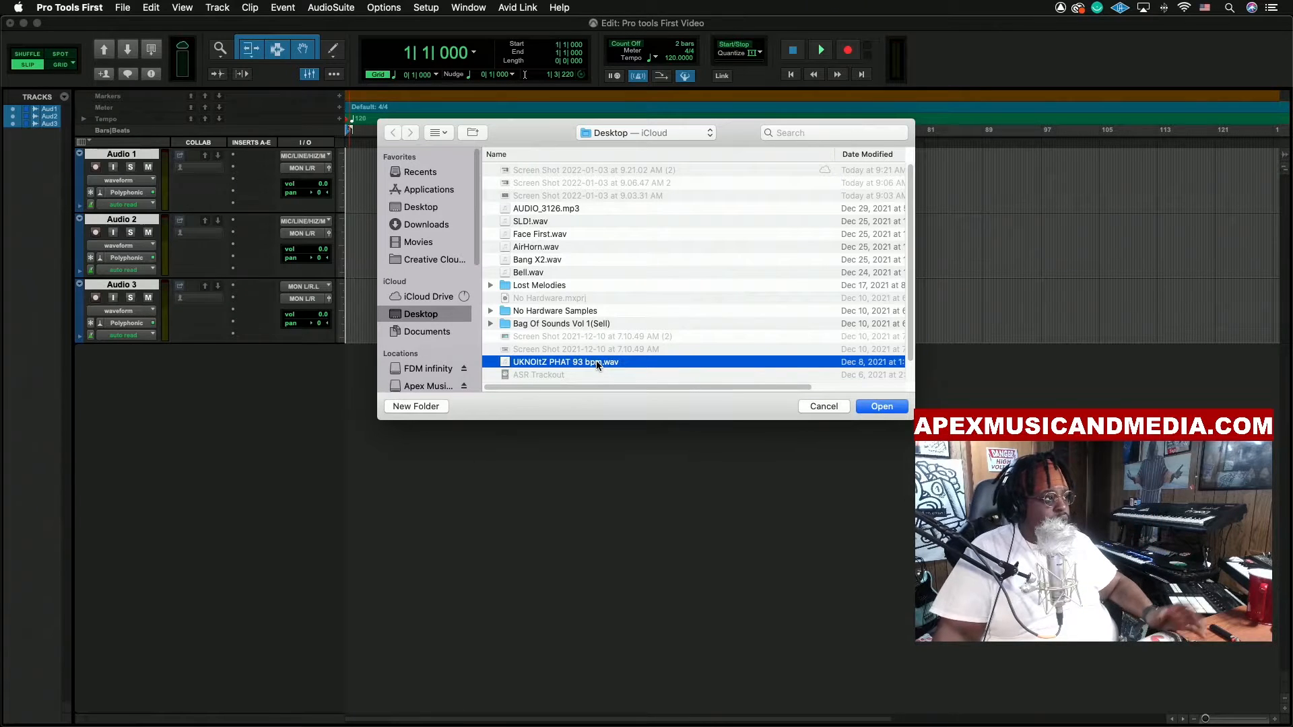
{"action": "left_click", "coordinate": [898, 407]}
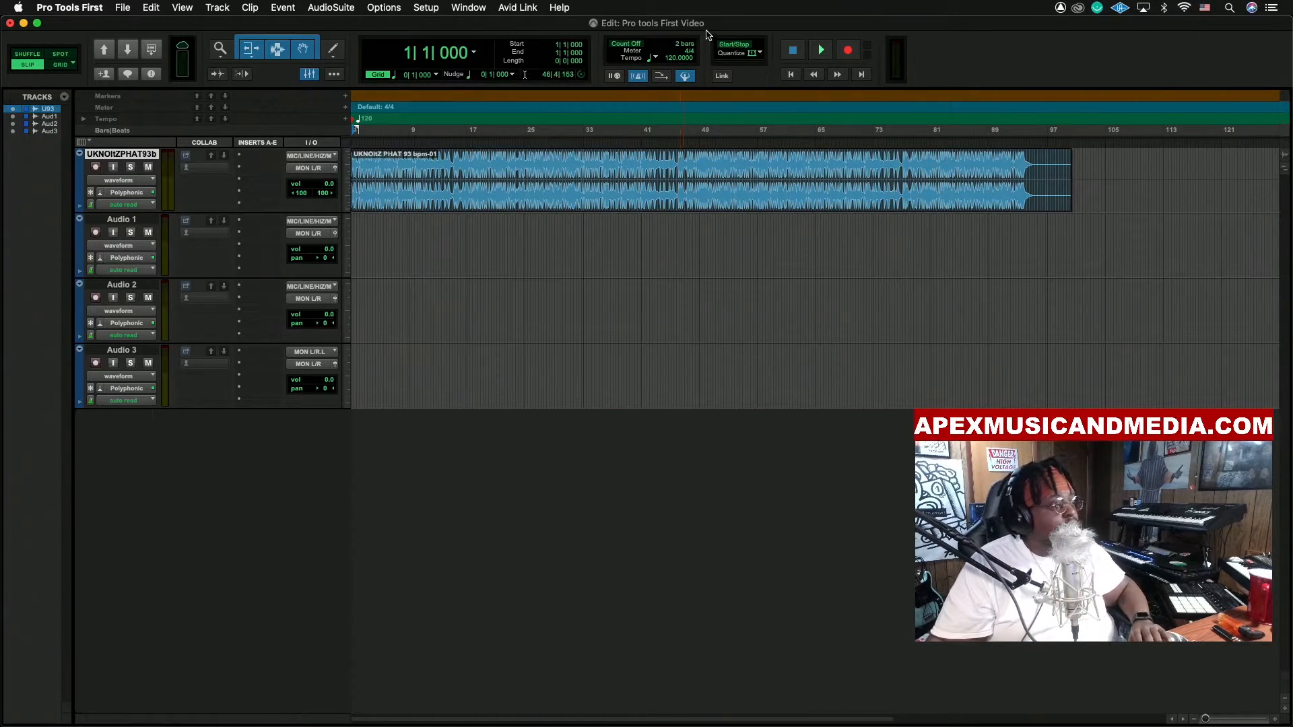
Play the imported beat briefly from the session start and stop playback
{"action": "key", "text": "space"}
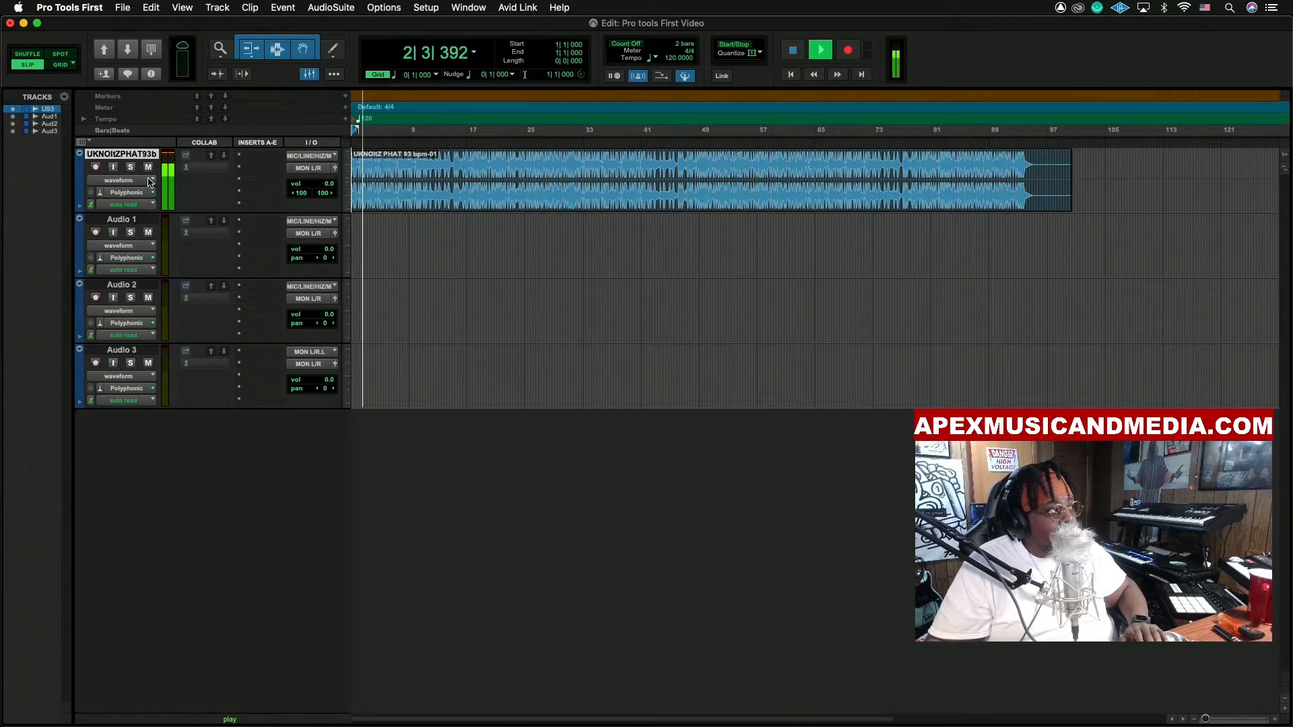
{"action": "key", "text": "space"}
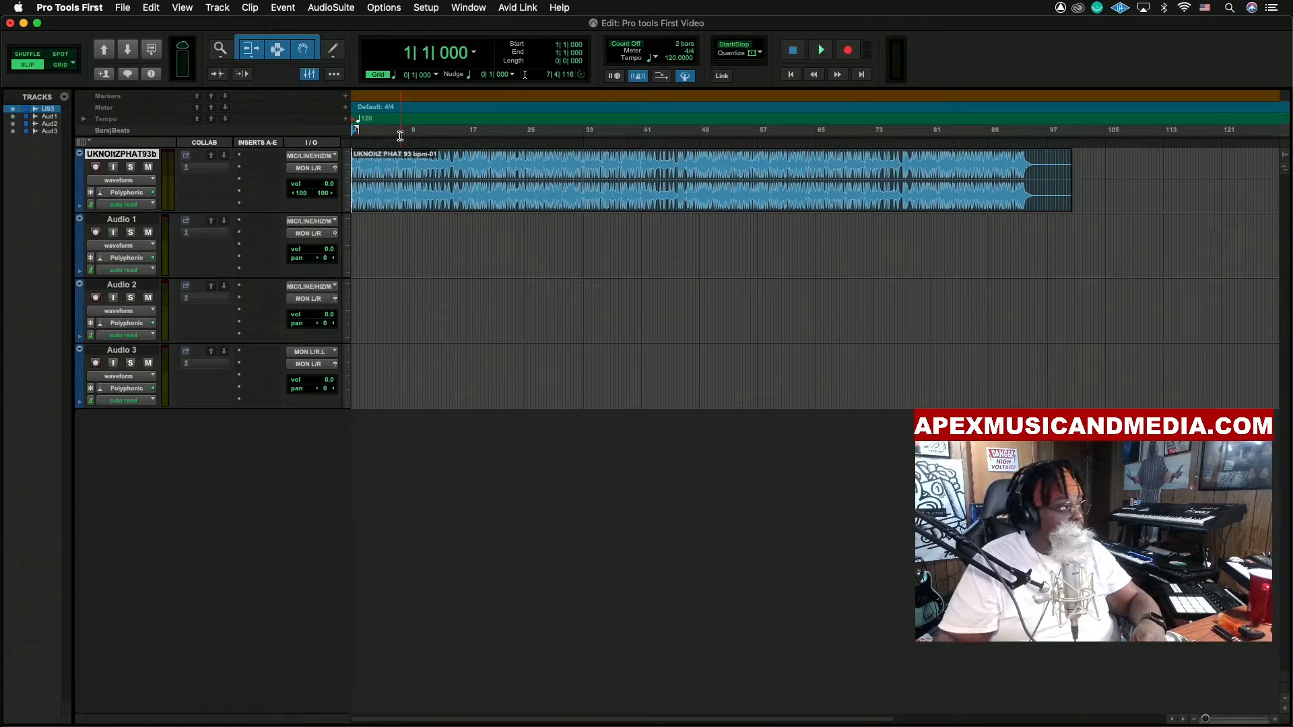
In the Mix window, create a stereo master fader and move its channel strip after Audio 3
{"action": "key", "text": "super+equal"}
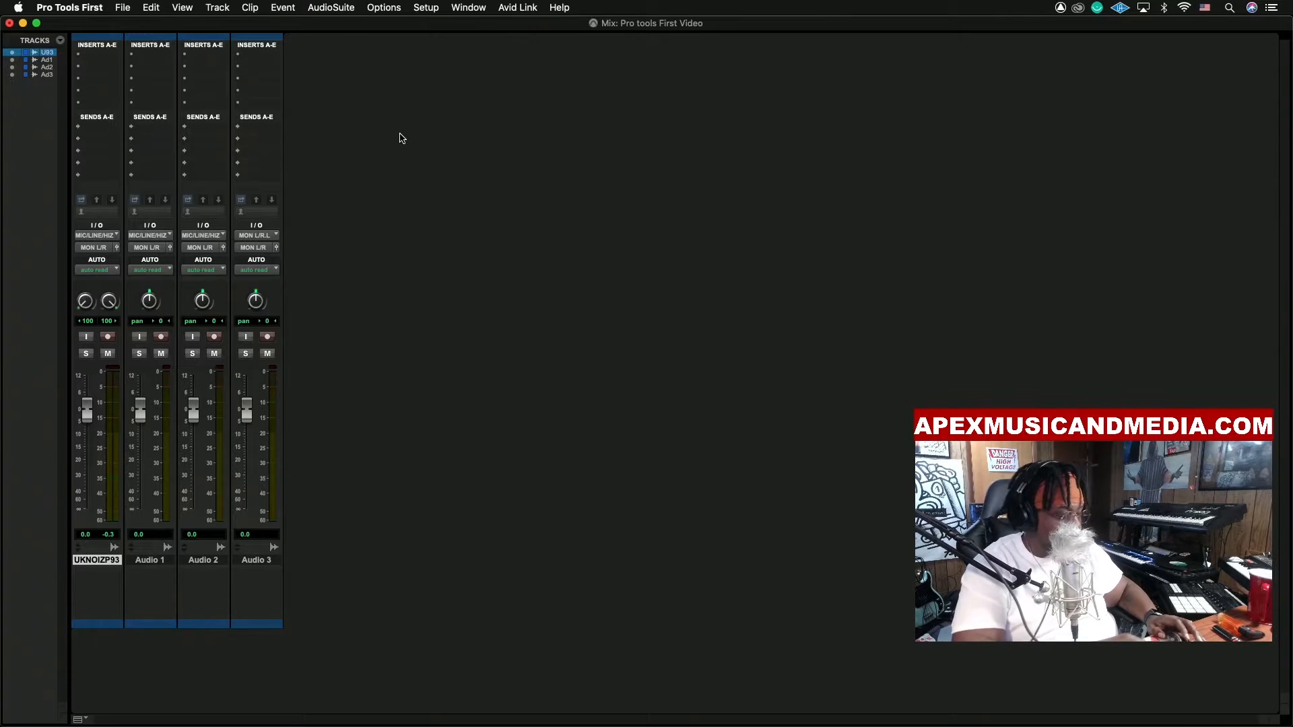
{"action": "key", "text": "shift+super+n"}
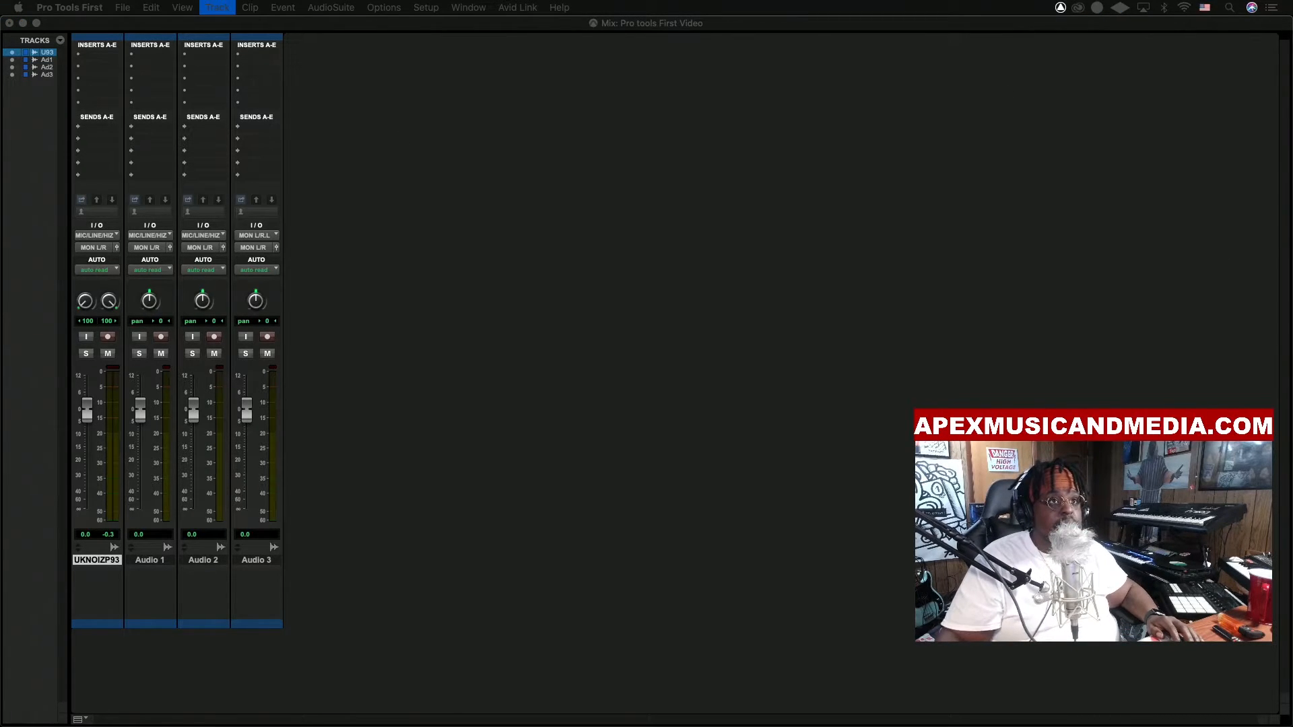
{"action": "left_click", "coordinate": [475, 300]}
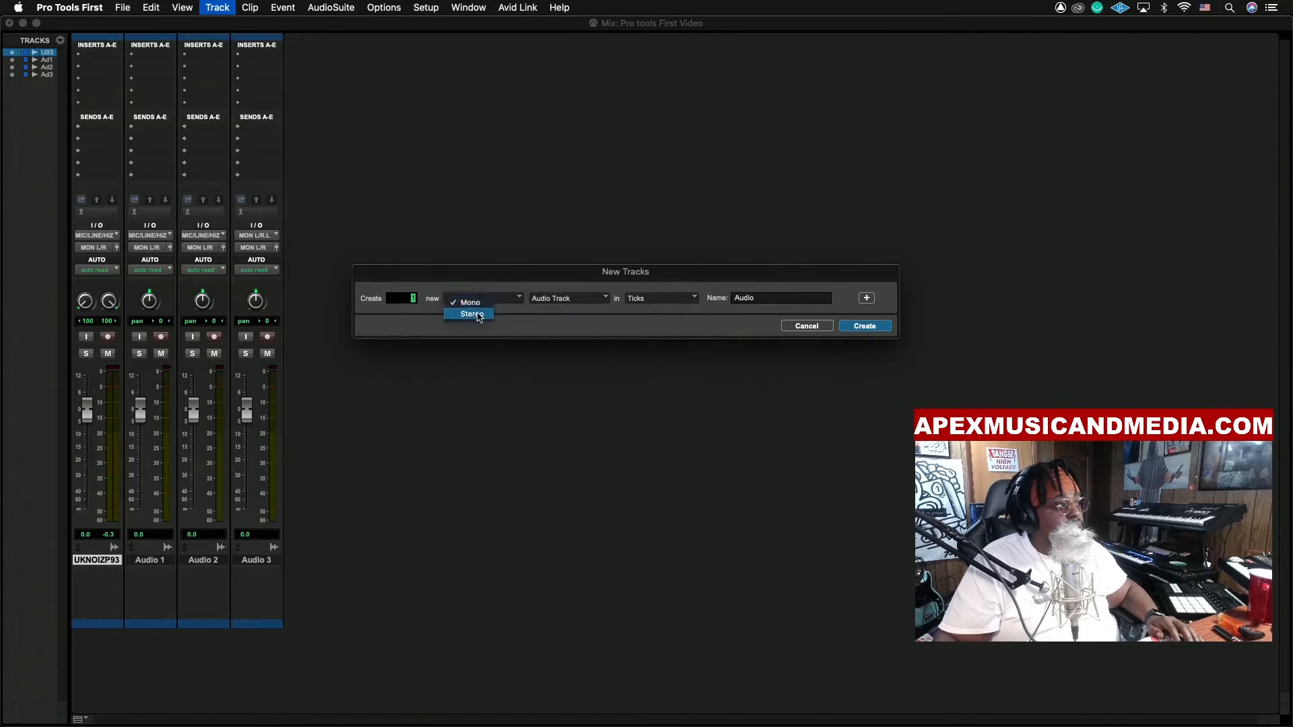
{"action": "left_click", "coordinate": [475, 315]}
{"action": "left_click", "coordinate": [589, 298]}
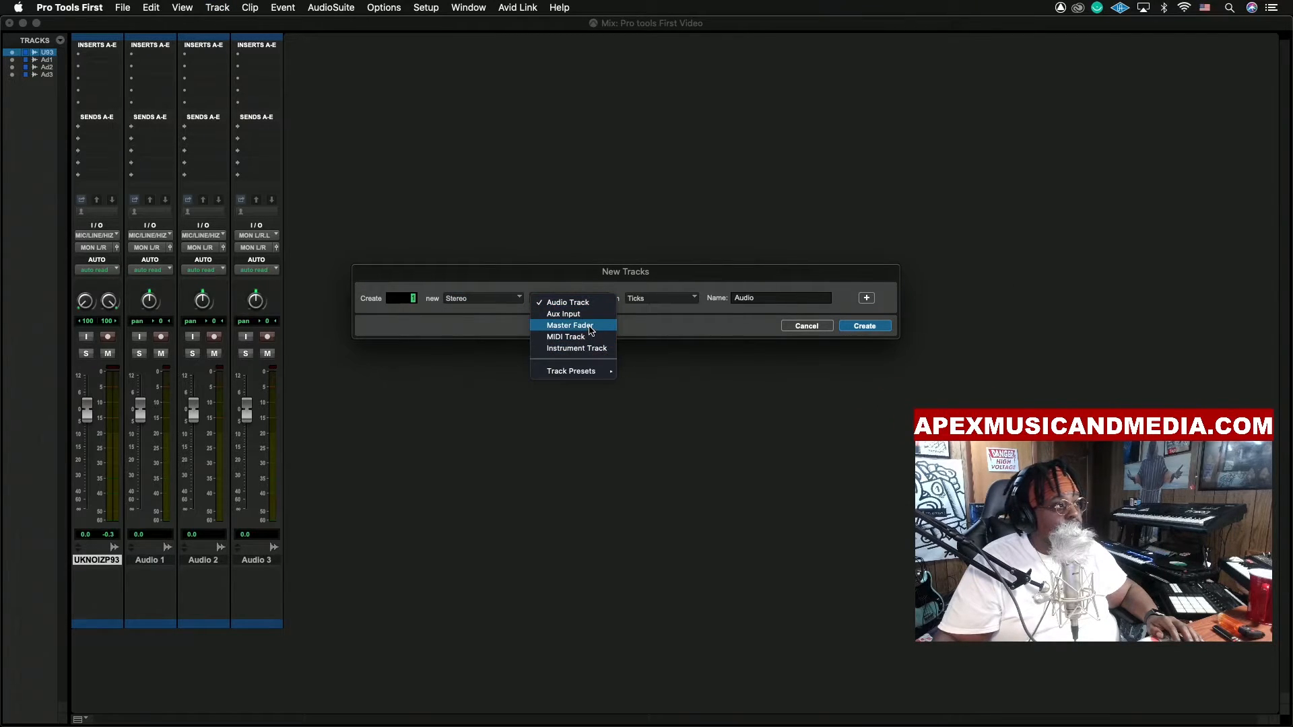
{"action": "left_click", "coordinate": [590, 325]}
{"action": "left_click", "coordinate": [864, 327]}
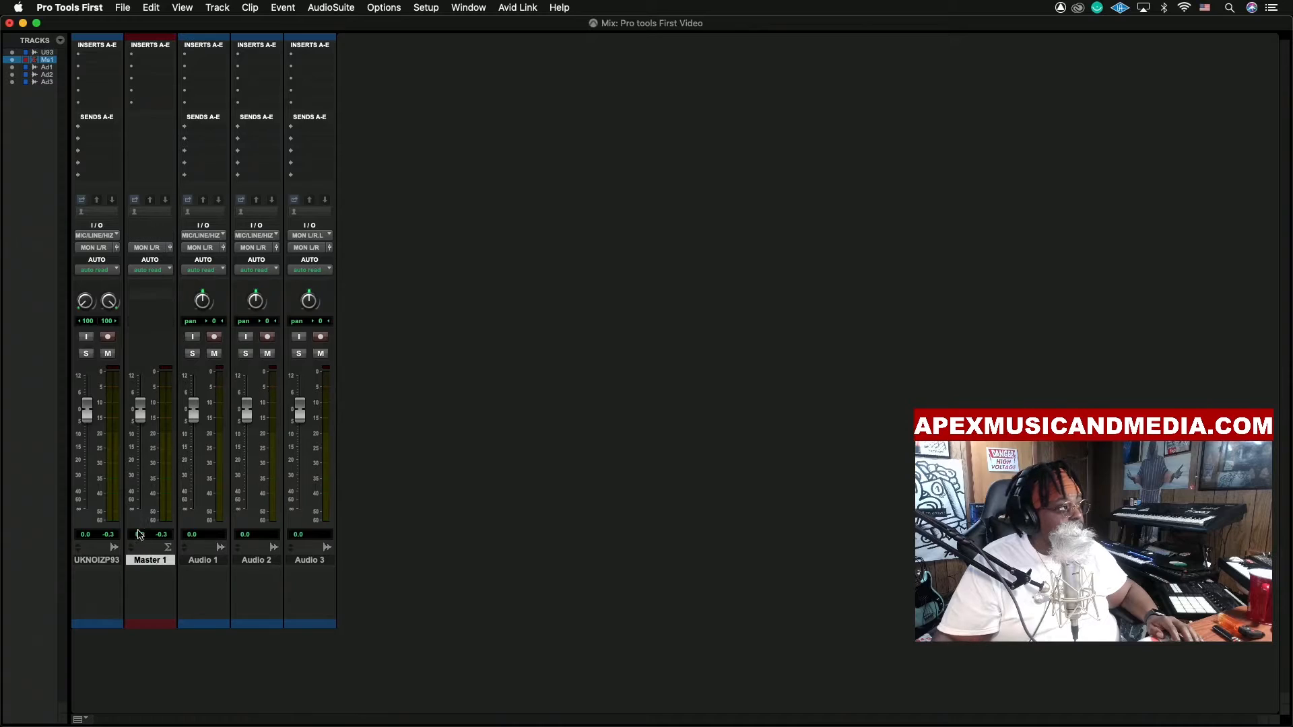
{"action": "left_click_drag", "start_coordinate": [155, 566], "coordinate": [373, 568]}
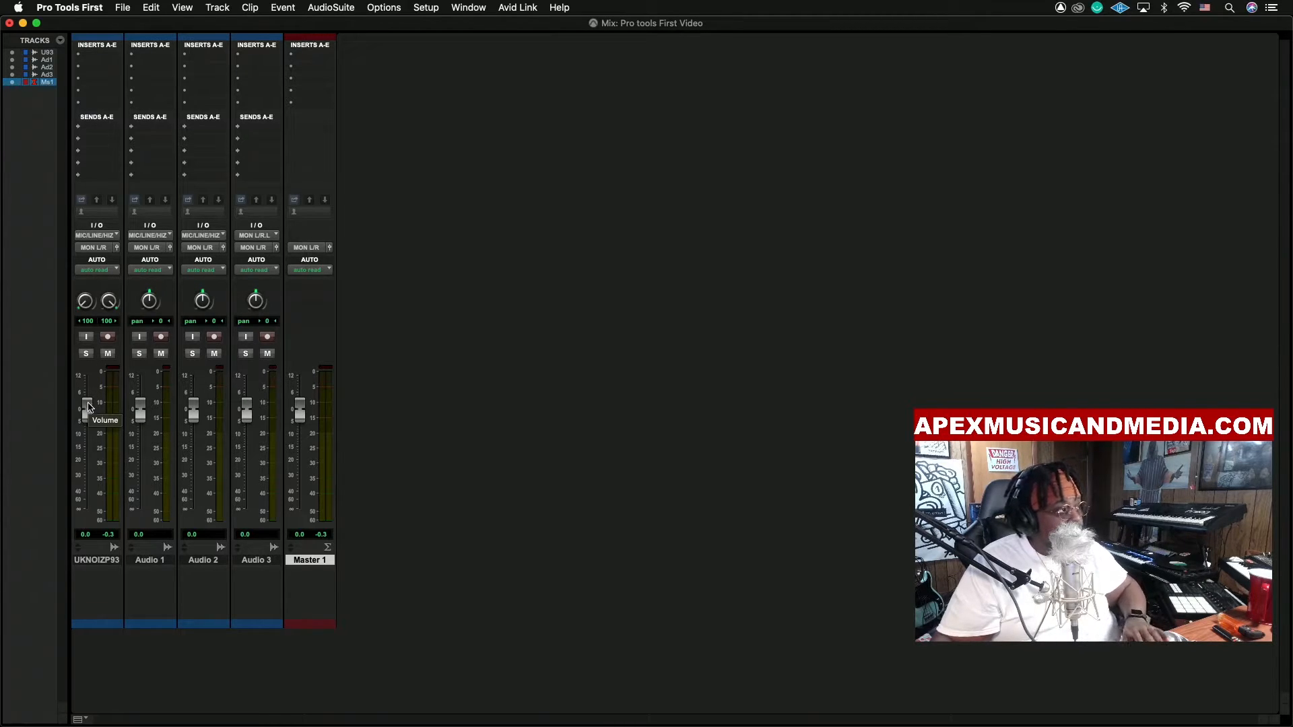
Lower the volume fader of the imported beat's track to -12.6 dB
{"action": "left_click_drag", "start_coordinate": [88, 407], "coordinate": [86, 444]}
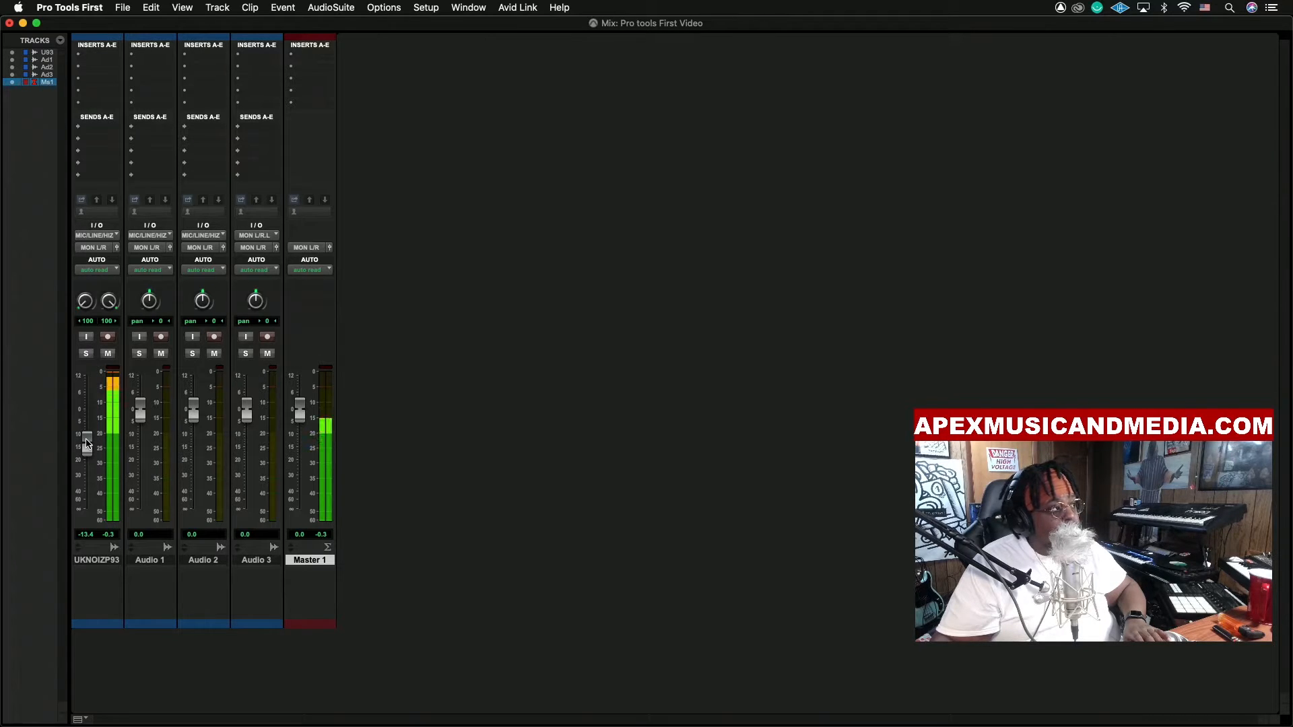
{"action": "left_click_drag", "start_coordinate": [86, 444], "coordinate": [88, 441]}
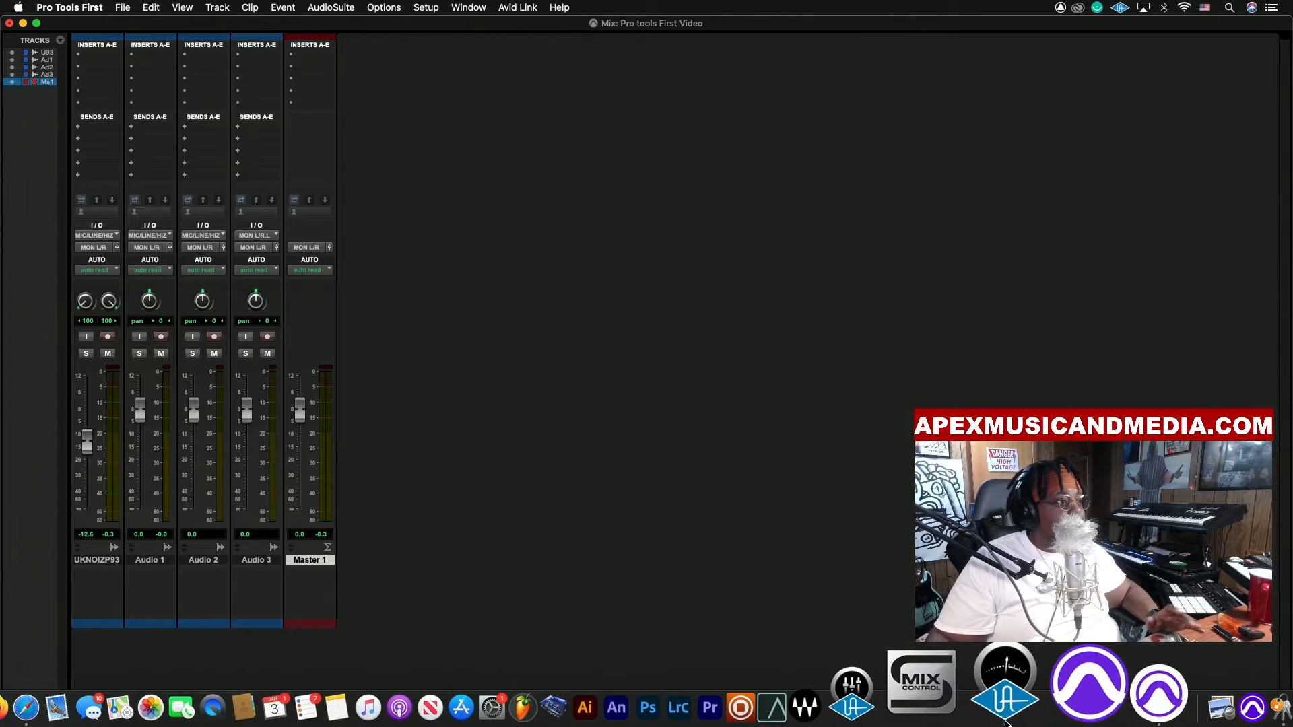
Switch to the UA Console, open the UA 1176LN Legacy insert on the first analog channel, and clear that channel's clip indicator
{"action": "left_click", "coordinate": [952, 717]}
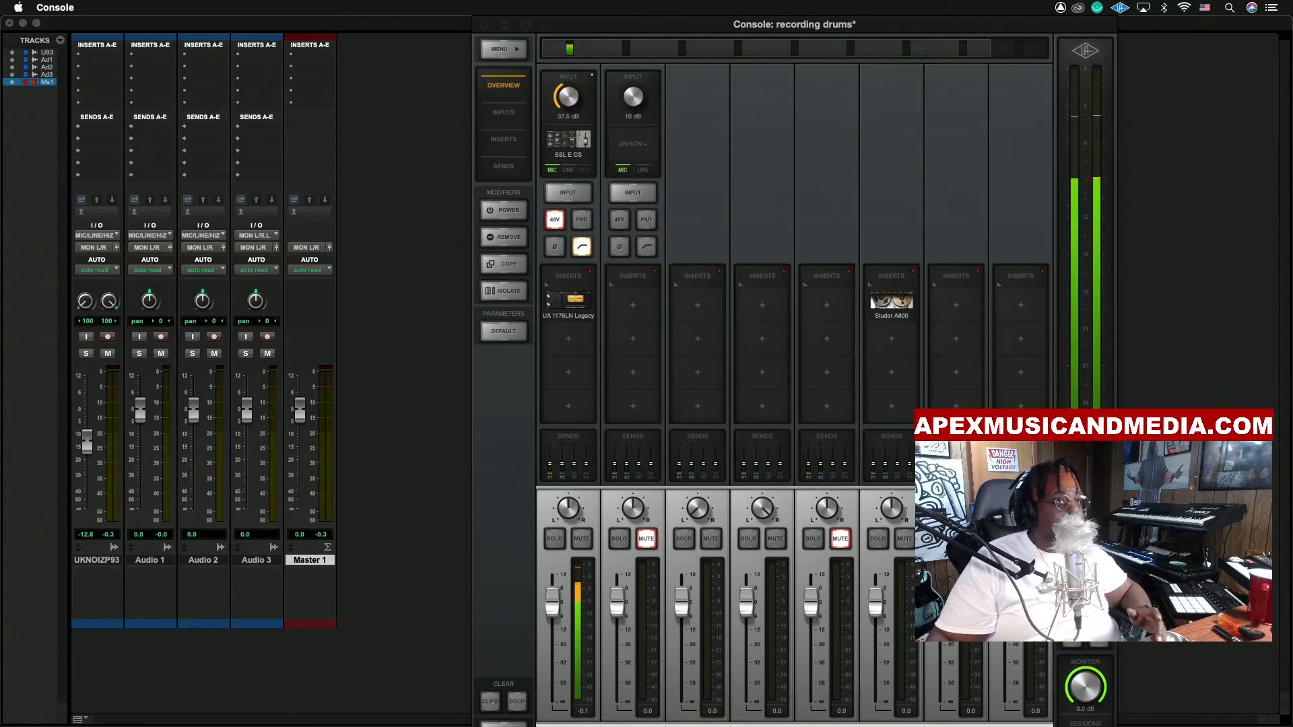
{"action": "left_click_drag", "start_coordinate": [1292, 112], "coordinate": [613, 302]}
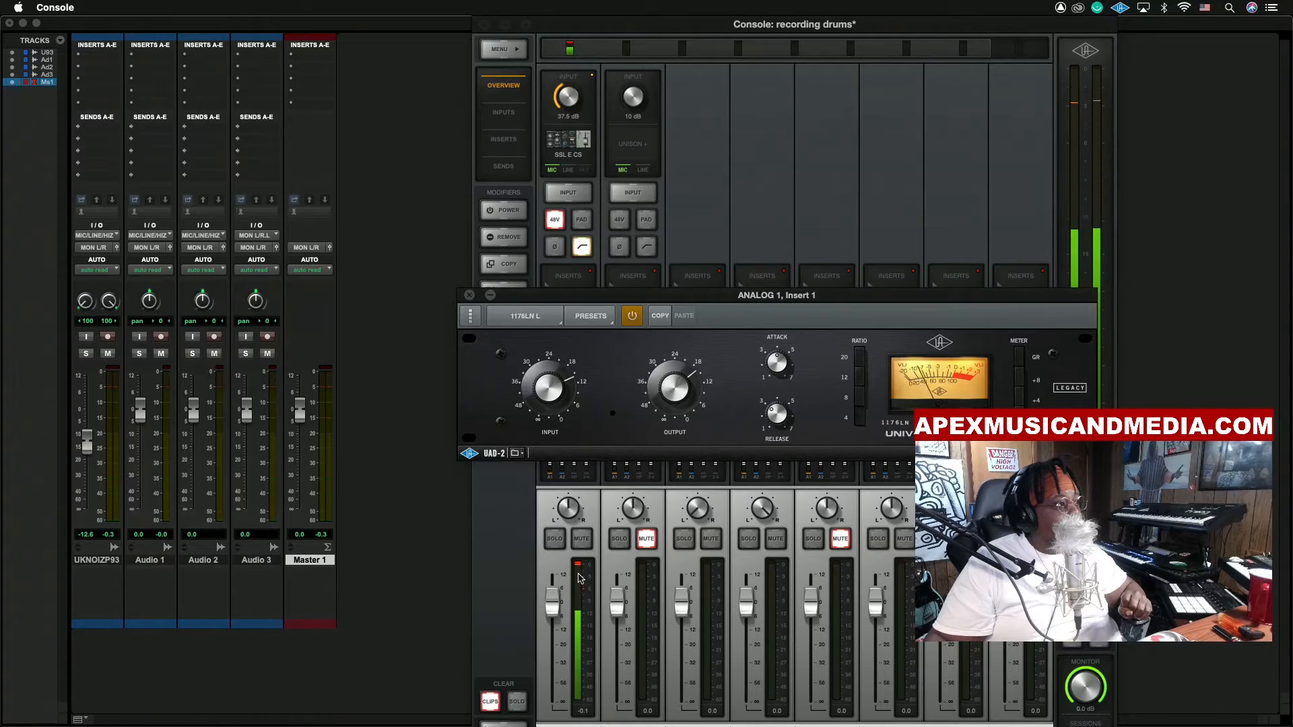
{"action": "left_click", "coordinate": [579, 566]}
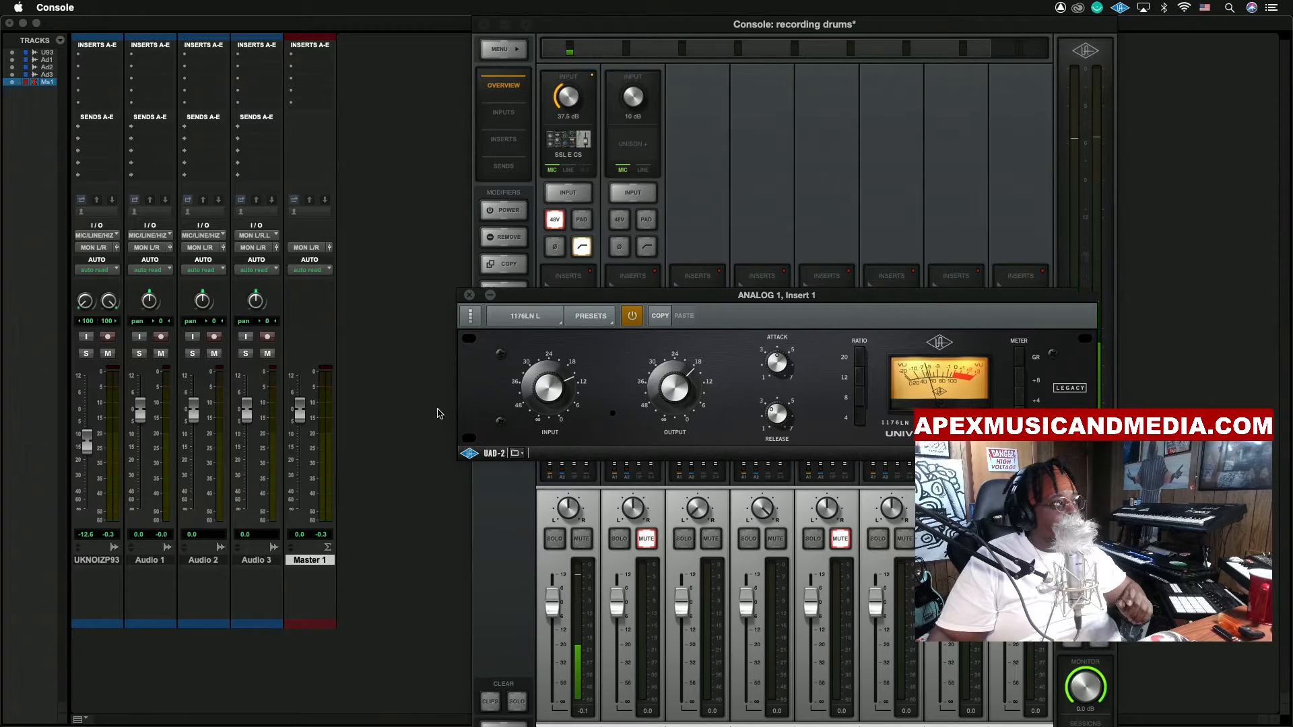
Record-arm Audio 1 in Pro Tools First, and turn the 1176LN's output down to near the 24 mark in Console
{"action": "left_click", "coordinate": [163, 338]}
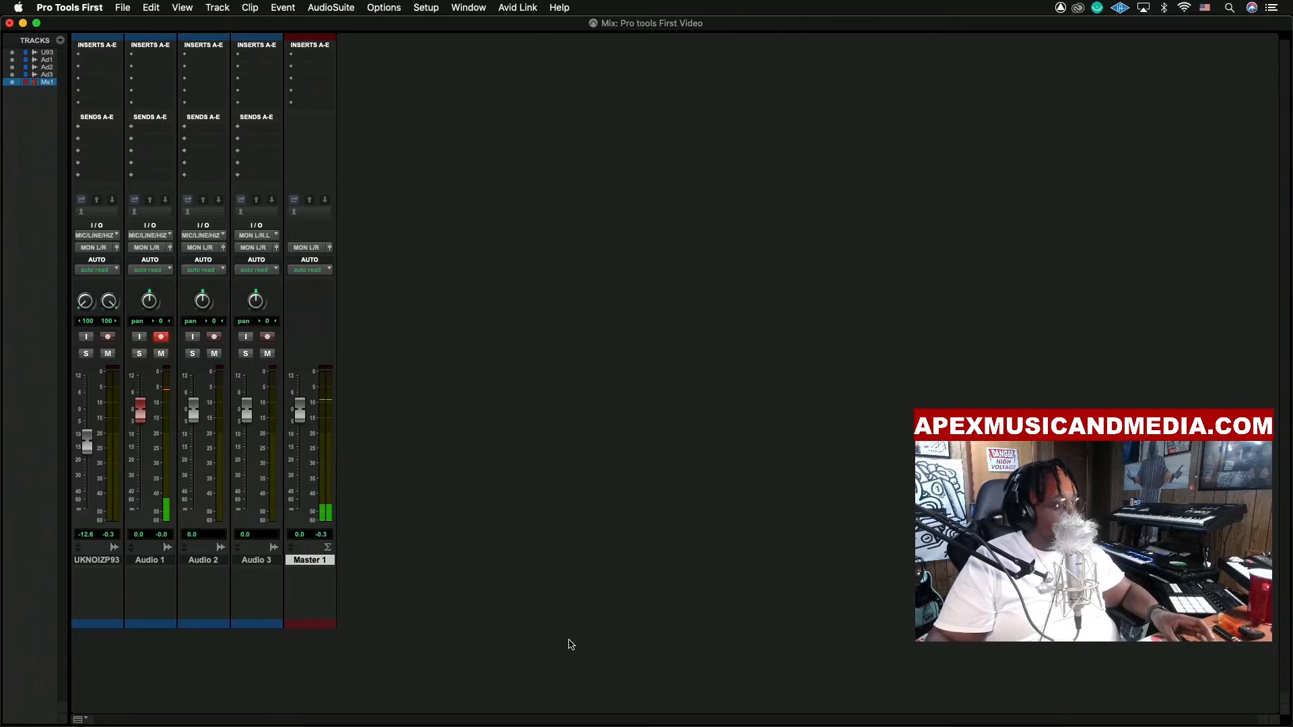
{"action": "key", "text": "super+Tab"}
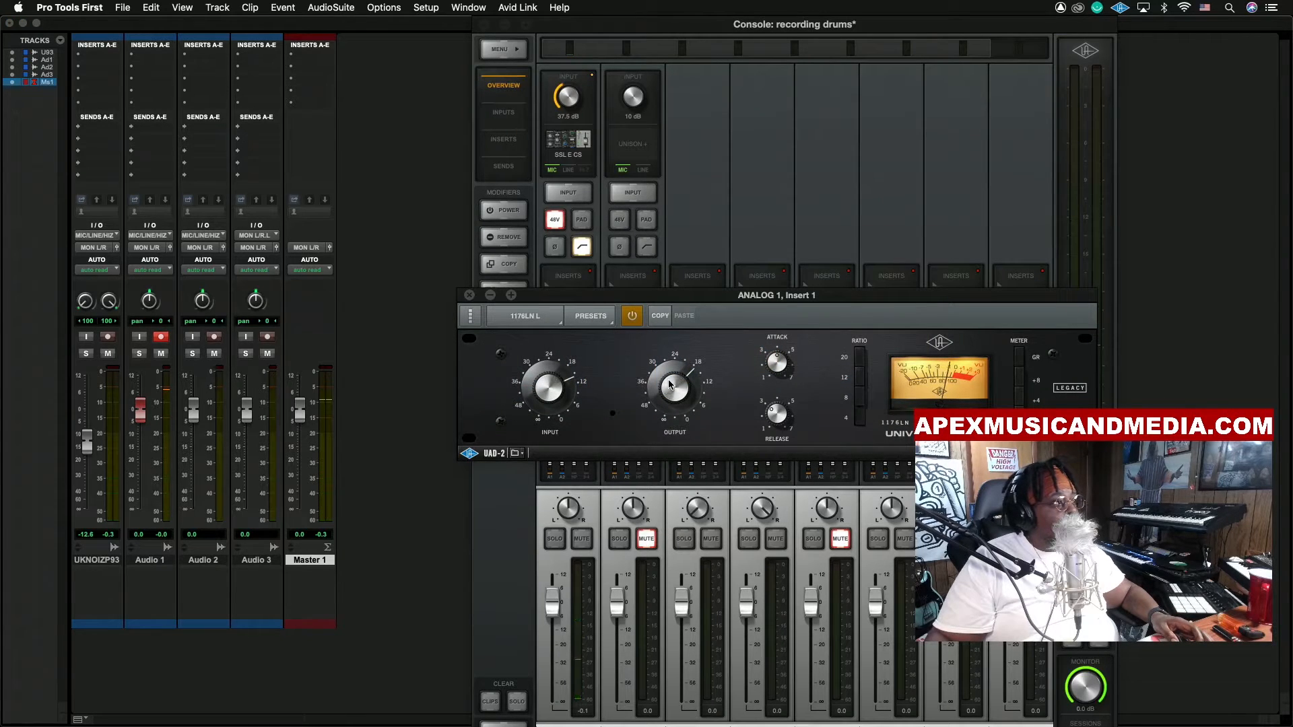
{"action": "left_click_drag", "start_coordinate": [671, 384], "coordinate": [669, 402]}
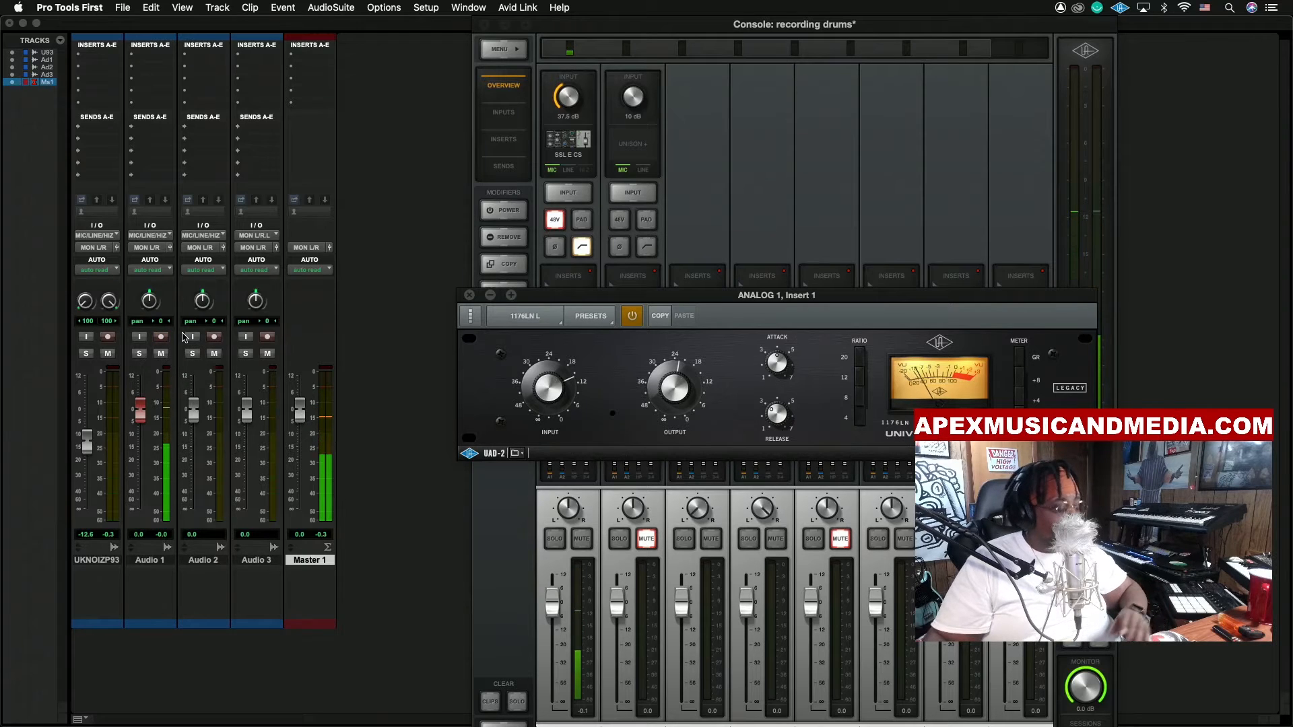
Show the Pro Tools First Edit window and close the 1176LN plug-in window covering it
{"action": "key", "text": "super+equal"}
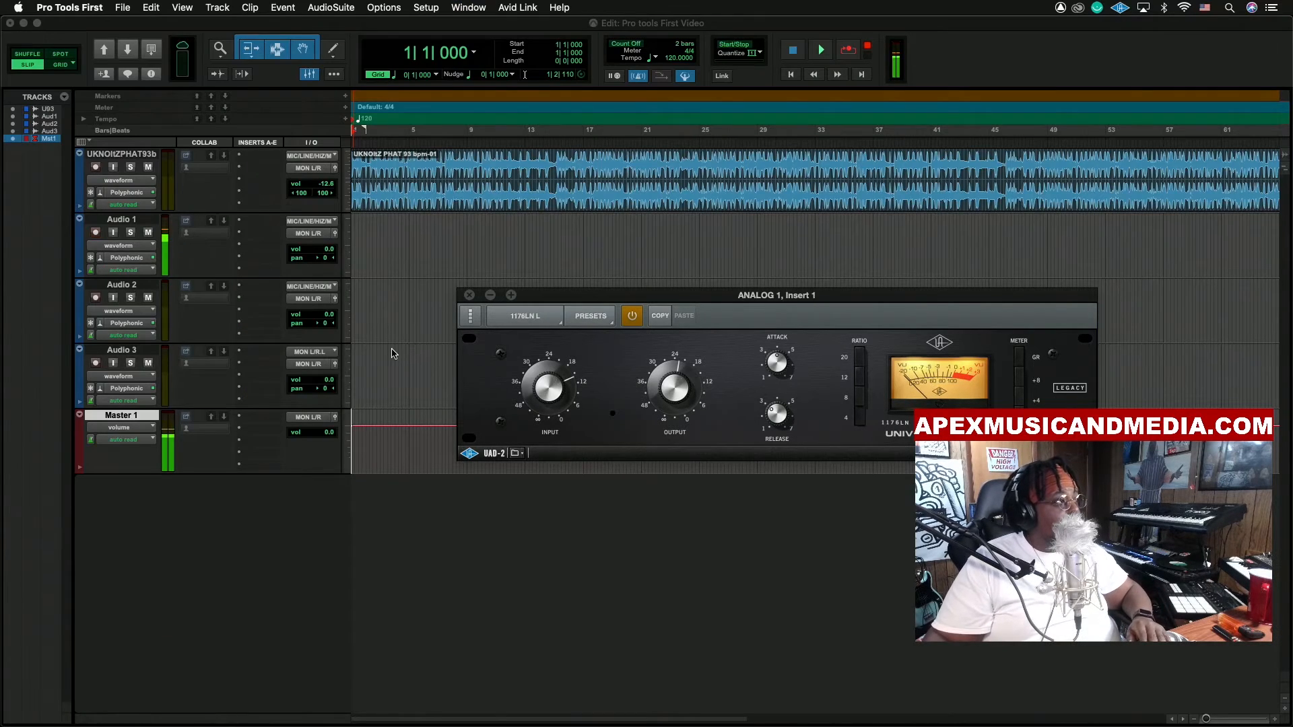
{"action": "left_click", "coordinate": [471, 296]}
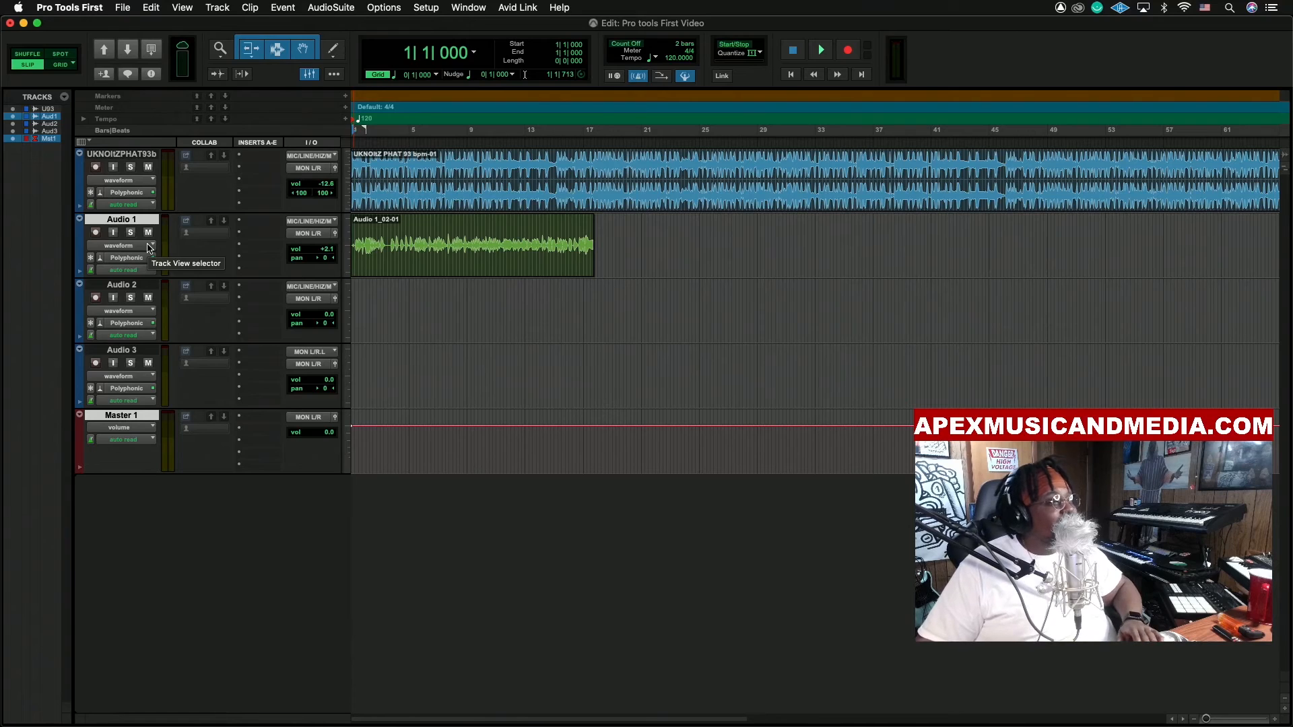
Play the recorded Audio 1 clip with the beat from the session start, stop playback, and return to the Mix window
{"action": "key", "text": "space"}
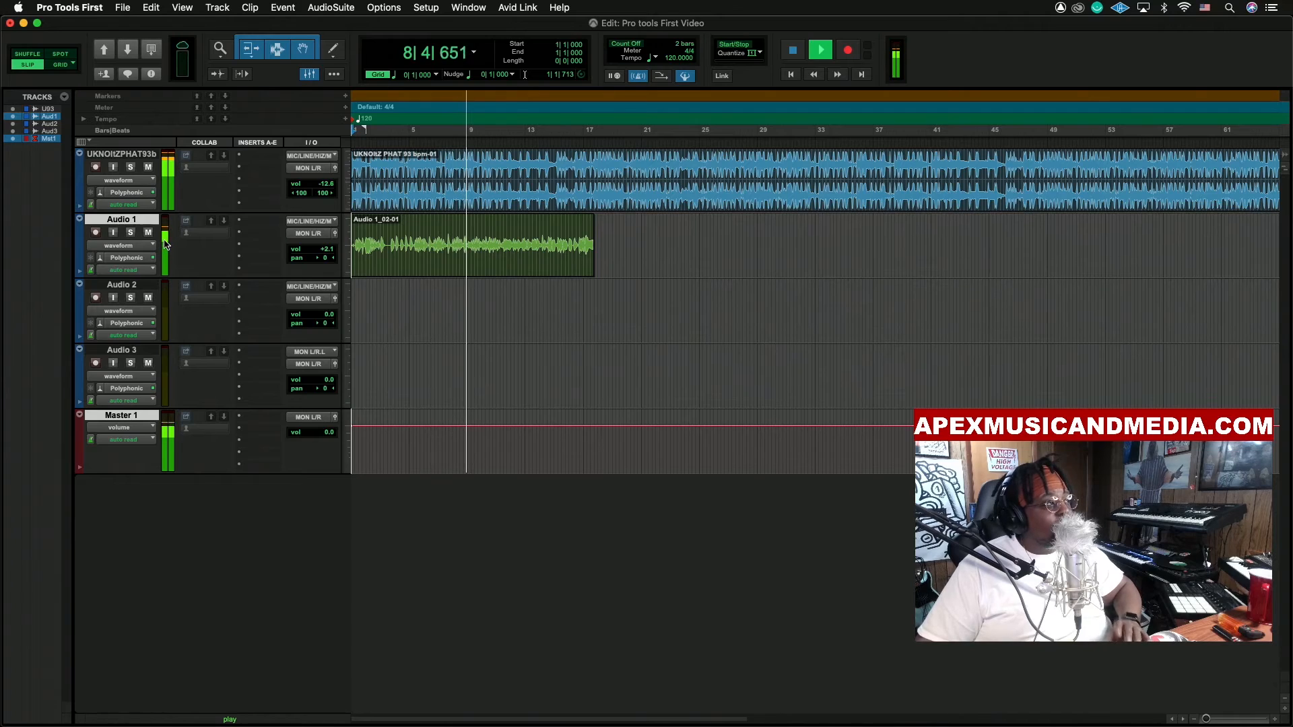
{"action": "key", "text": "space"}
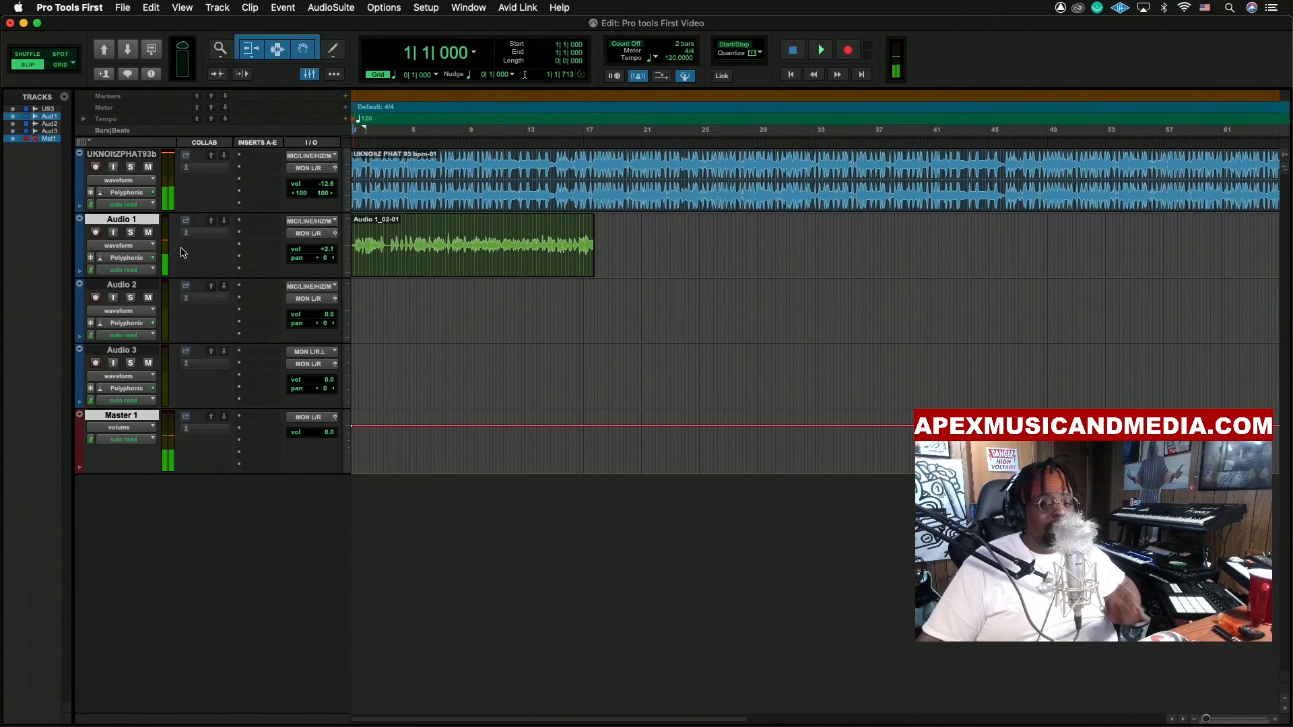
{"action": "key", "text": "super+equal"}
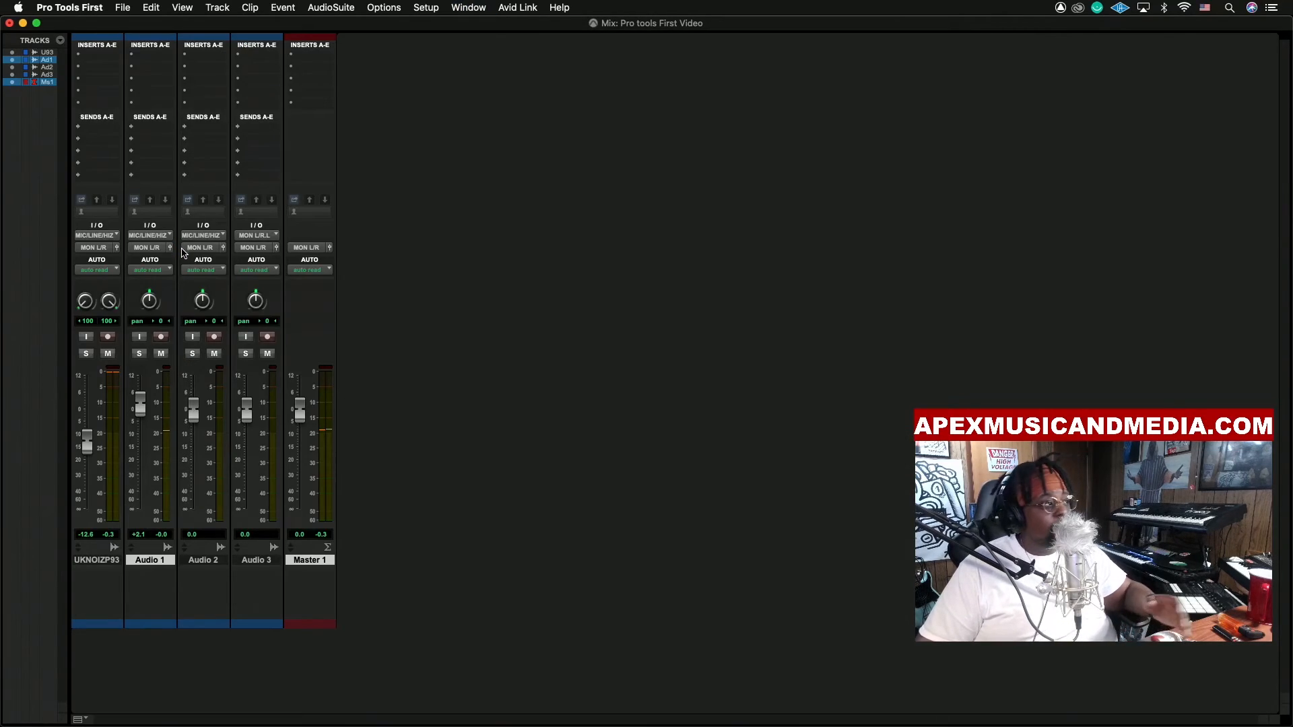